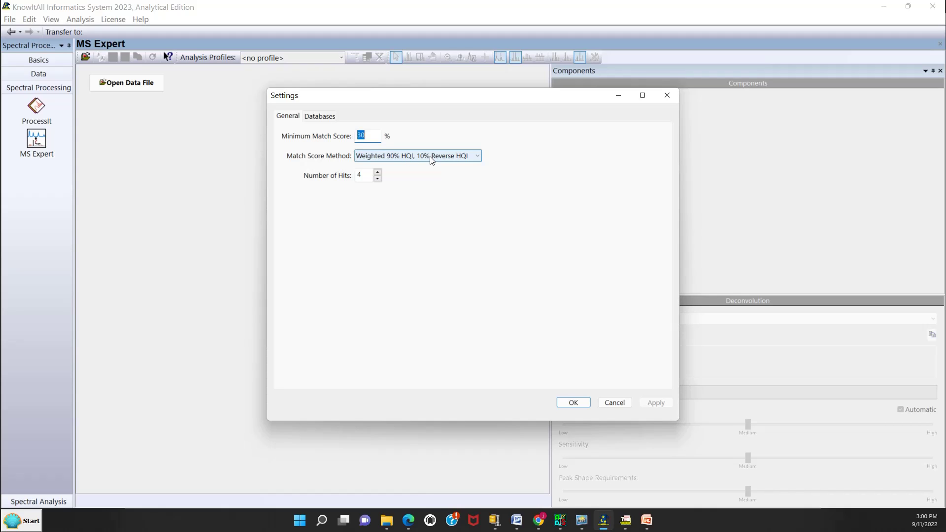
- Set the match score method to Weighted 90% HQI, 10% Reverse HQI, check the reference databases and accept the settings
click(476, 157)
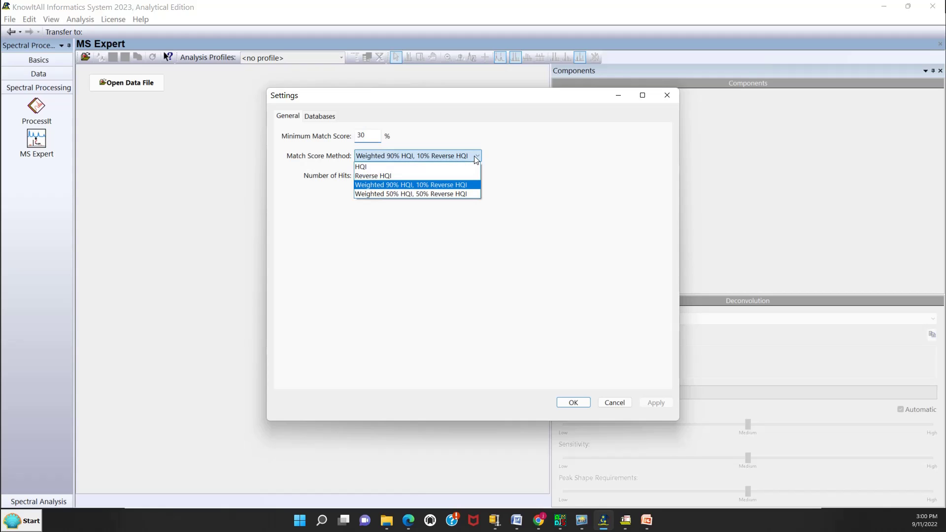
click(409, 168)
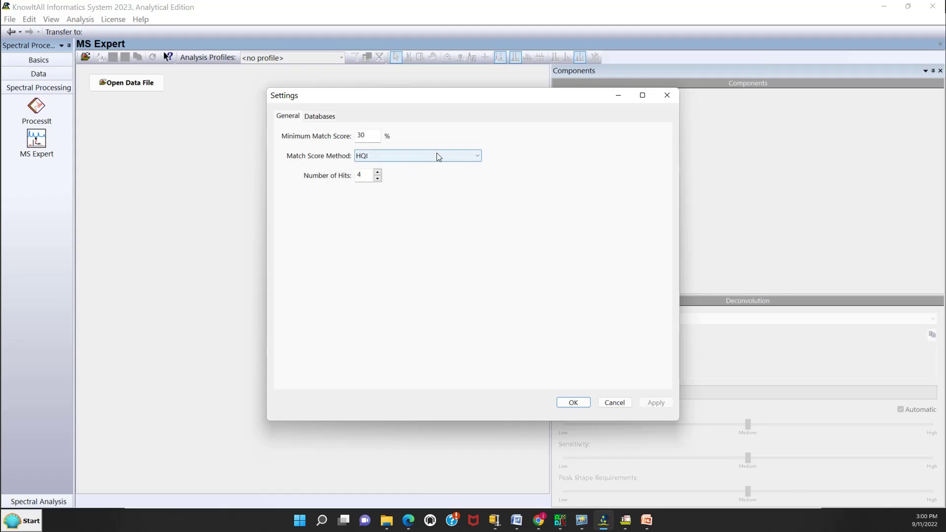
click(436, 152)
click(400, 185)
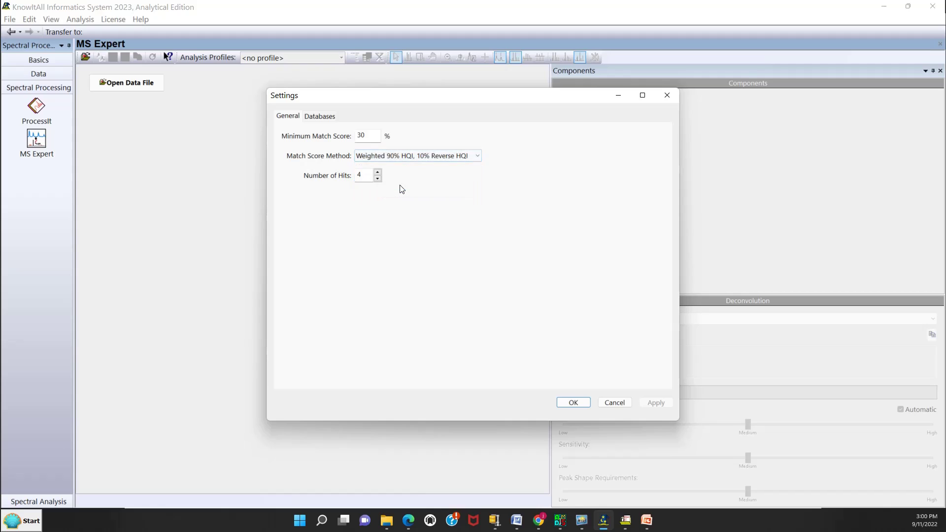
click(359, 176)
click(314, 116)
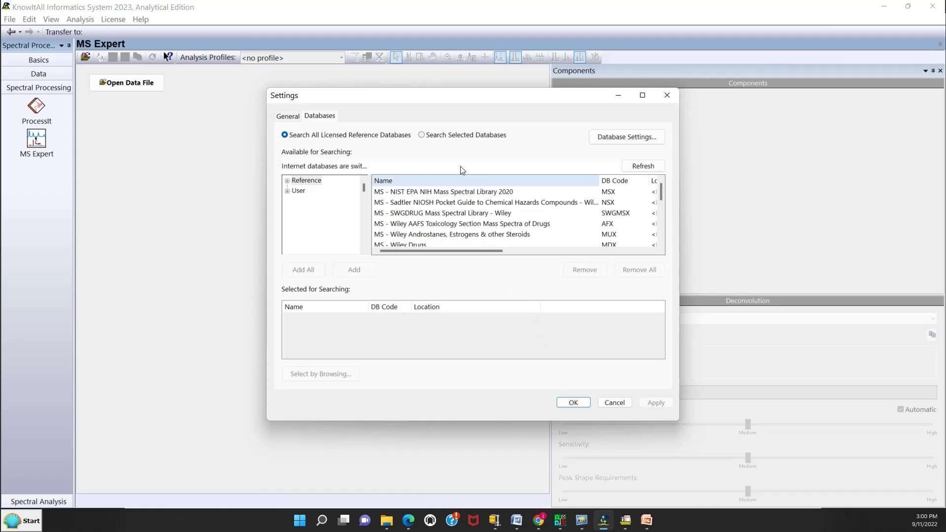
click(574, 403)
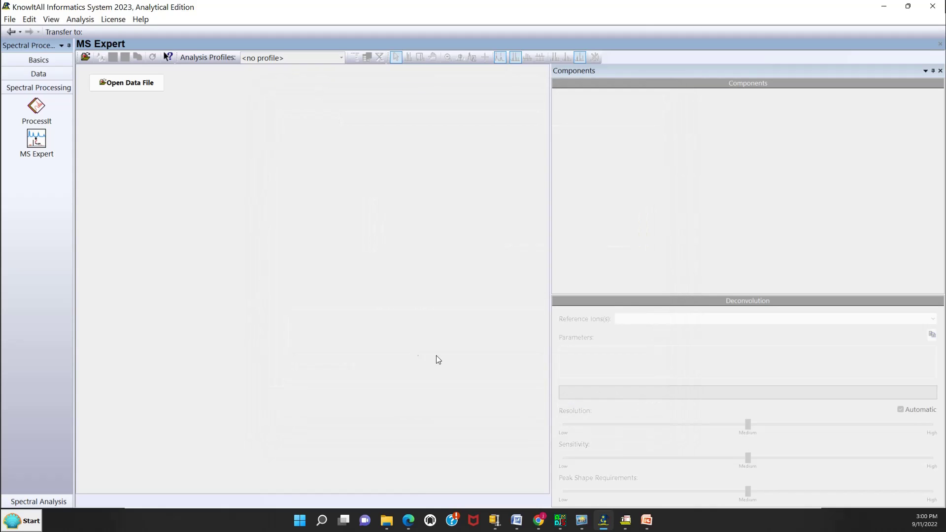
- Open the V50 .cdf data file from the MS Expert samples folder
click(143, 87)
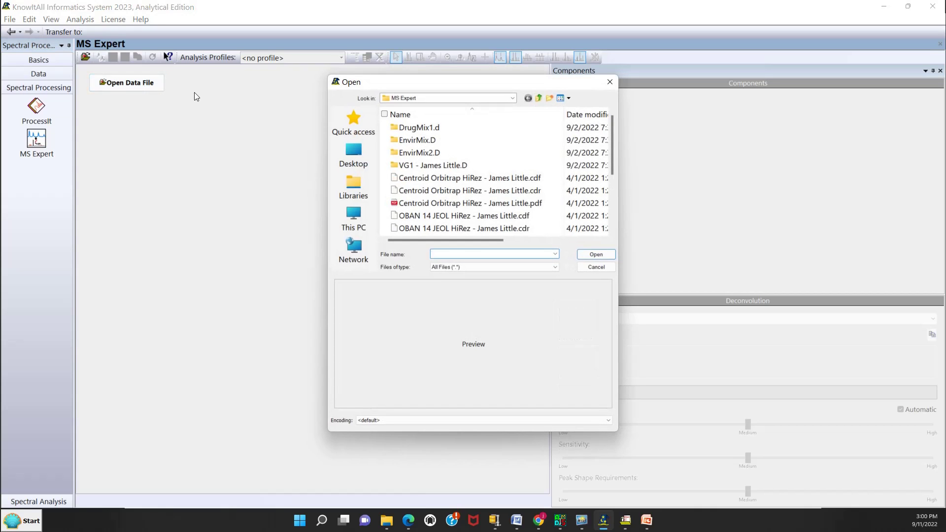
click(512, 99)
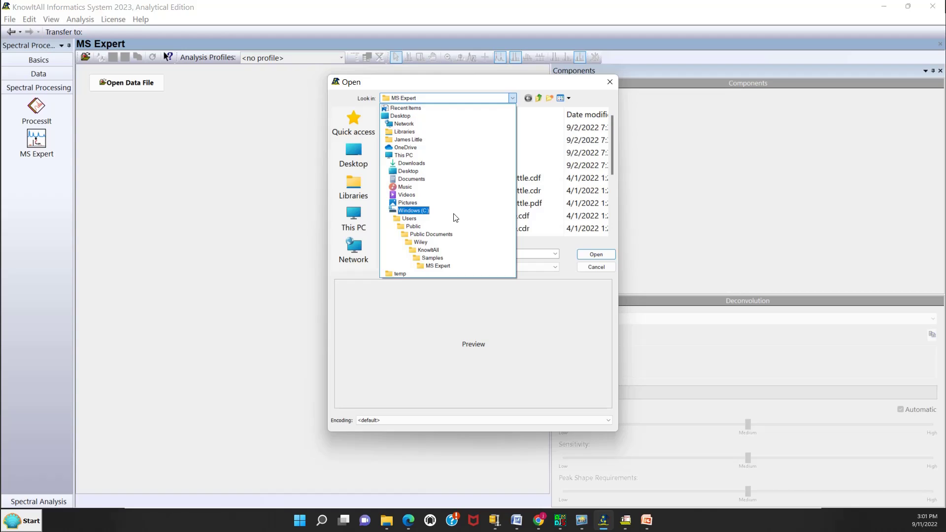
click(445, 266)
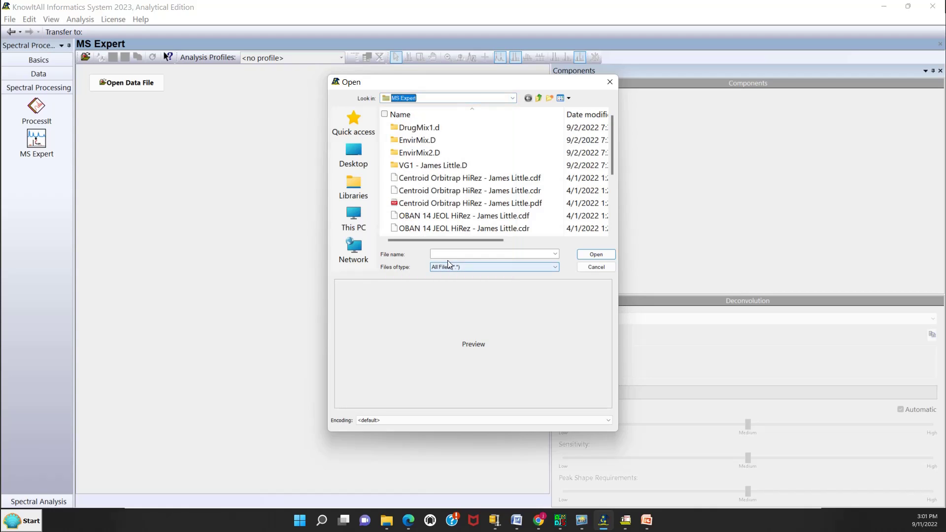
drag(611, 150, 607, 198)
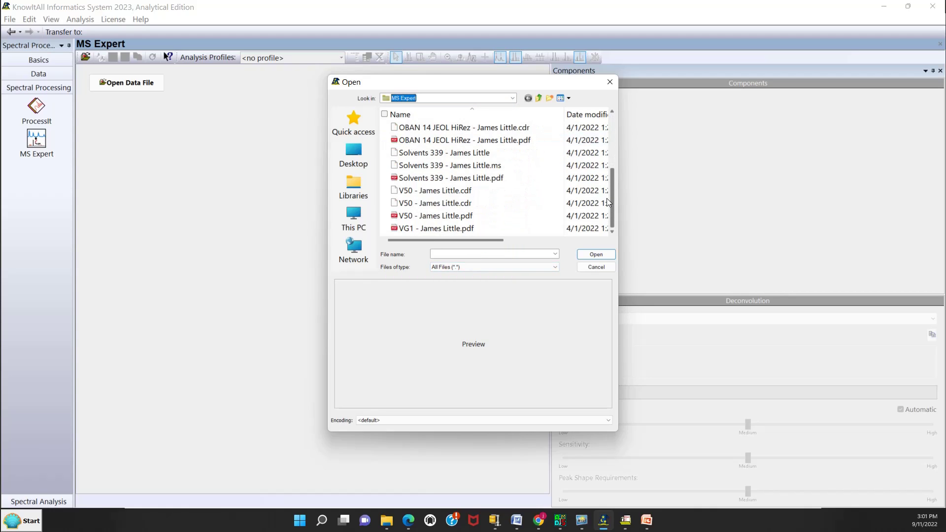
click(460, 195)
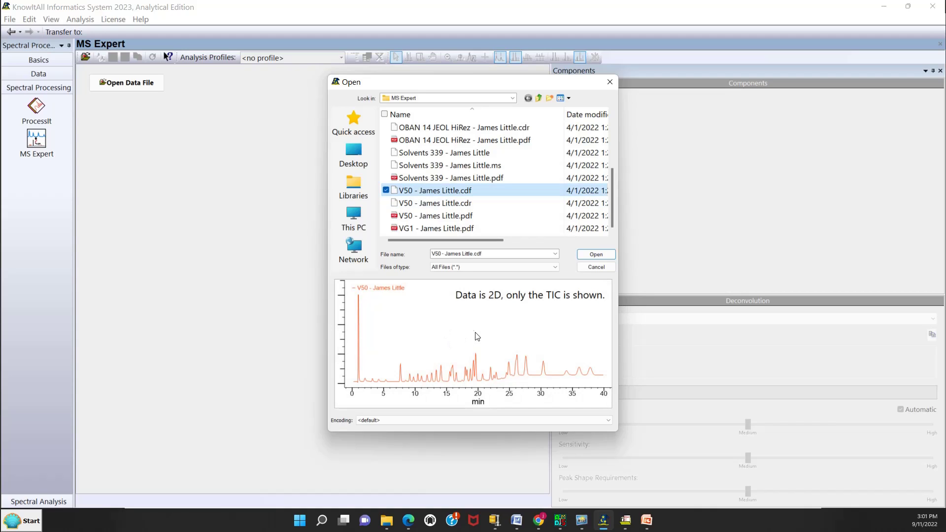
click(589, 256)
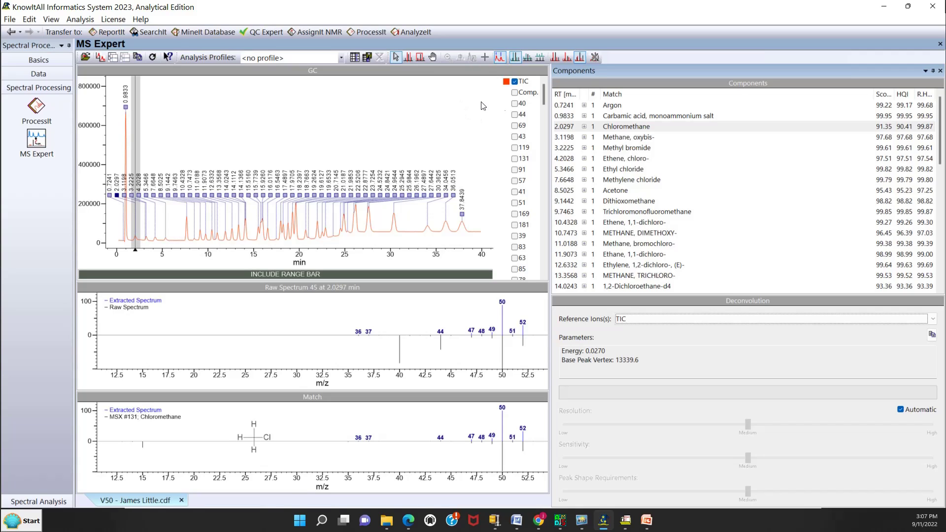
- Display the match names on the chromatogram and hide them again, keeping the retention time labels
click(51, 20)
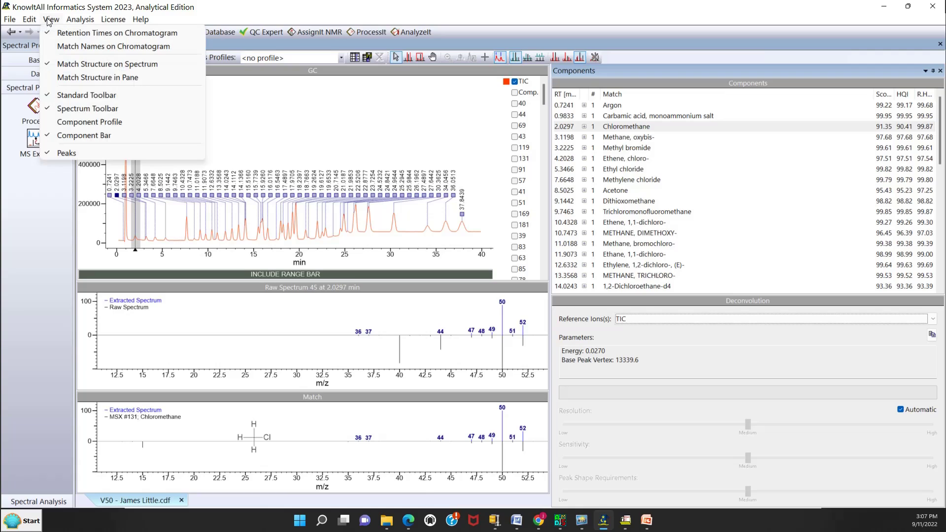
click(57, 46)
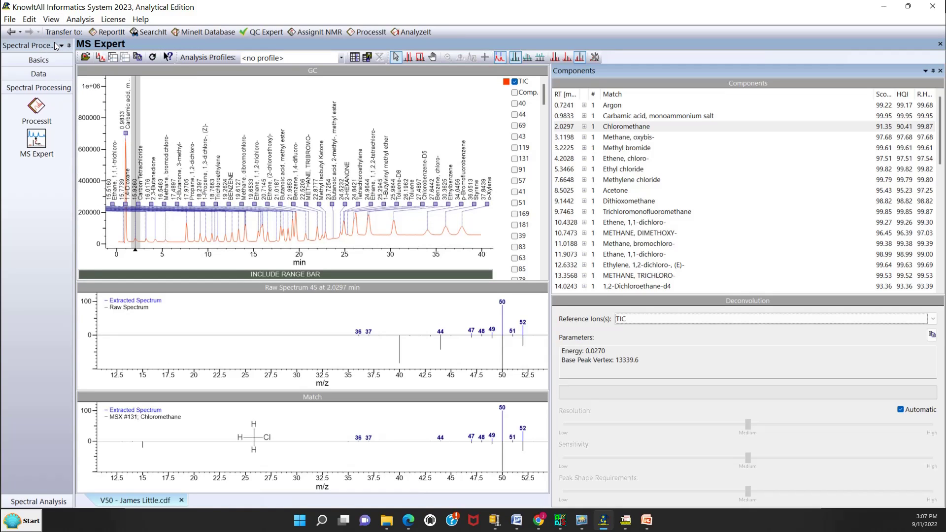
click(58, 22)
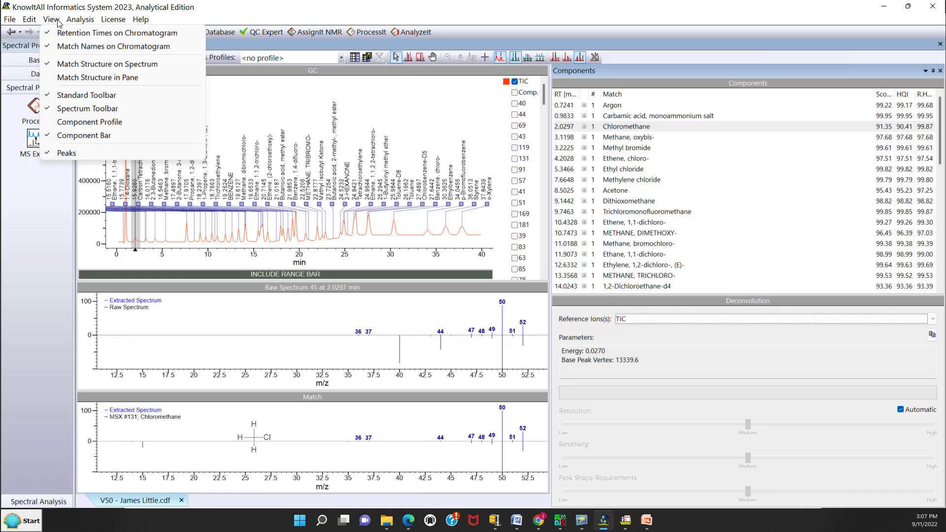
click(57, 46)
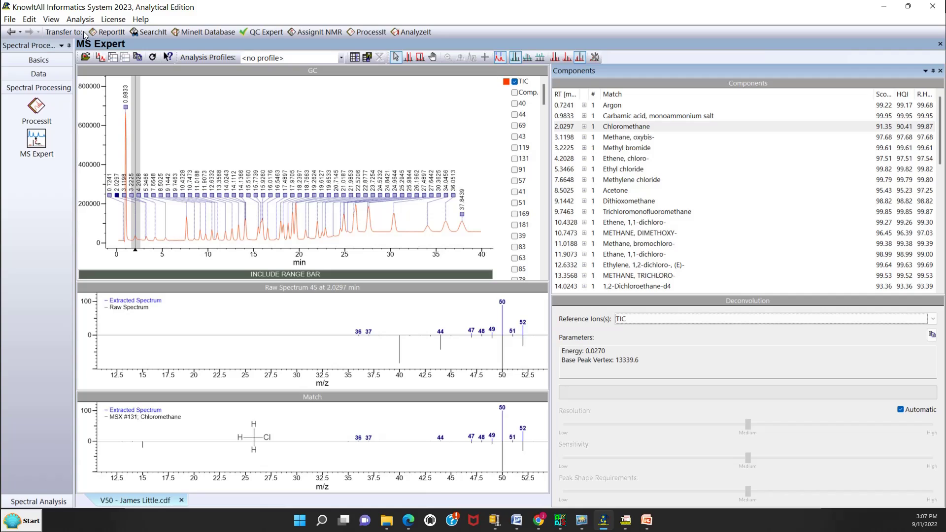
click(51, 19)
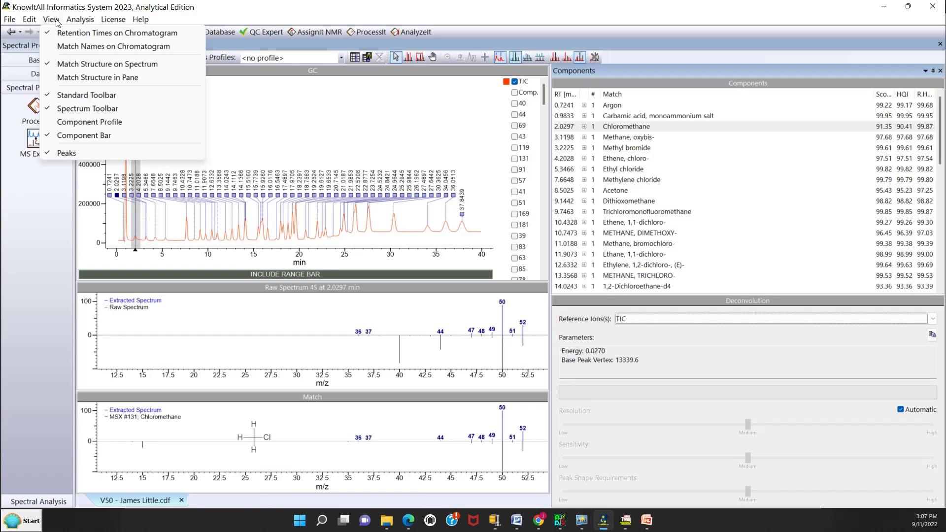
mouse_move(84, 19)
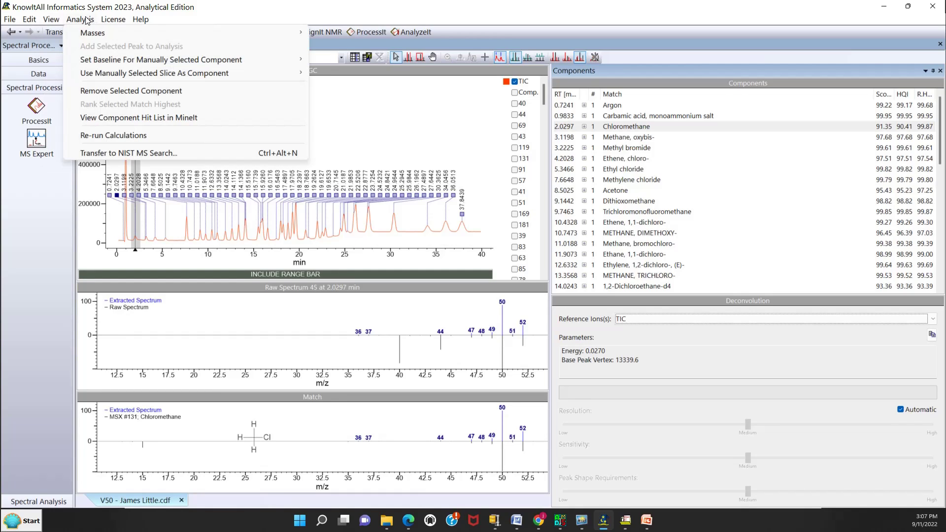
click(91, 19)
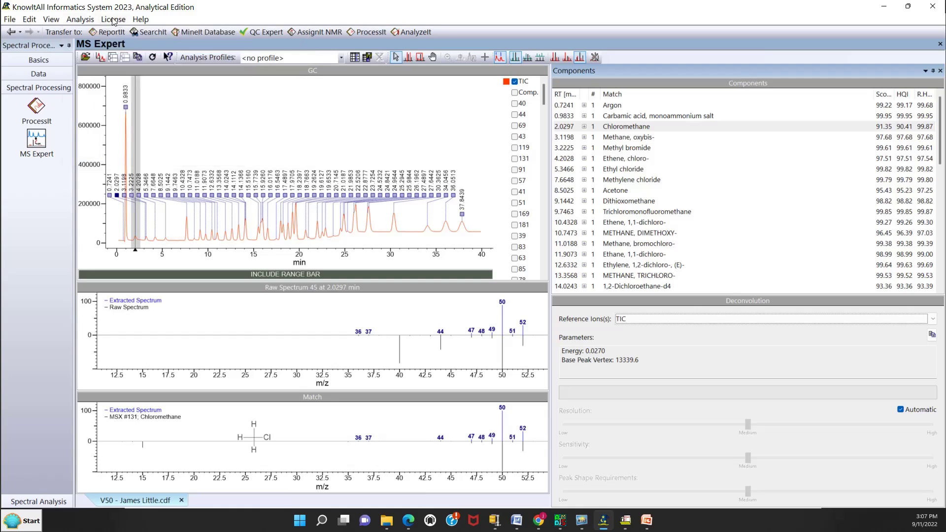
click(115, 19)
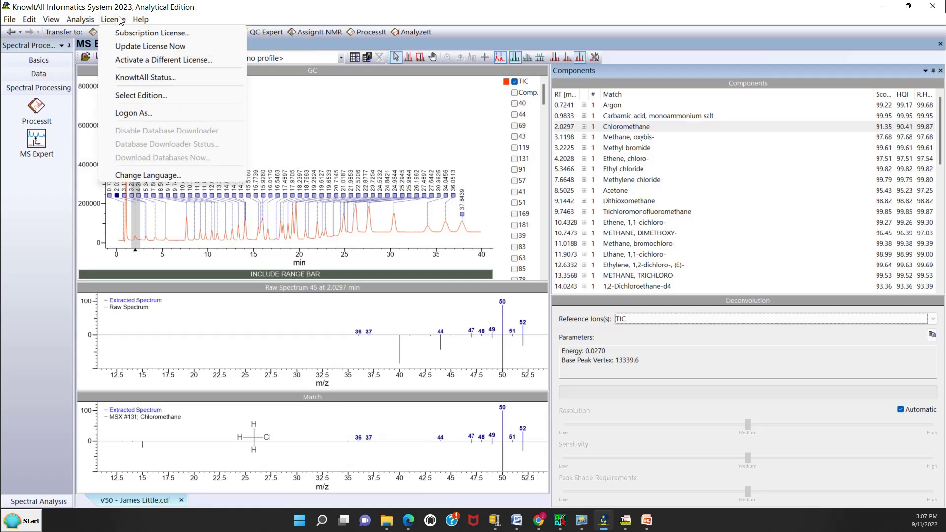
click(200, 21)
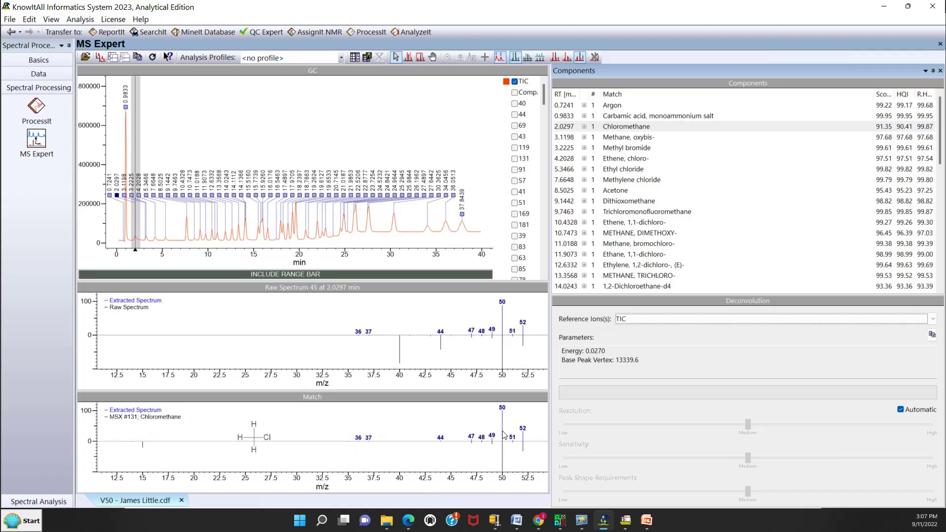
- Select the Chloromethane component, enlarge its match spectrum over the raw spectrum pane and restore the pane sizes
click(634, 129)
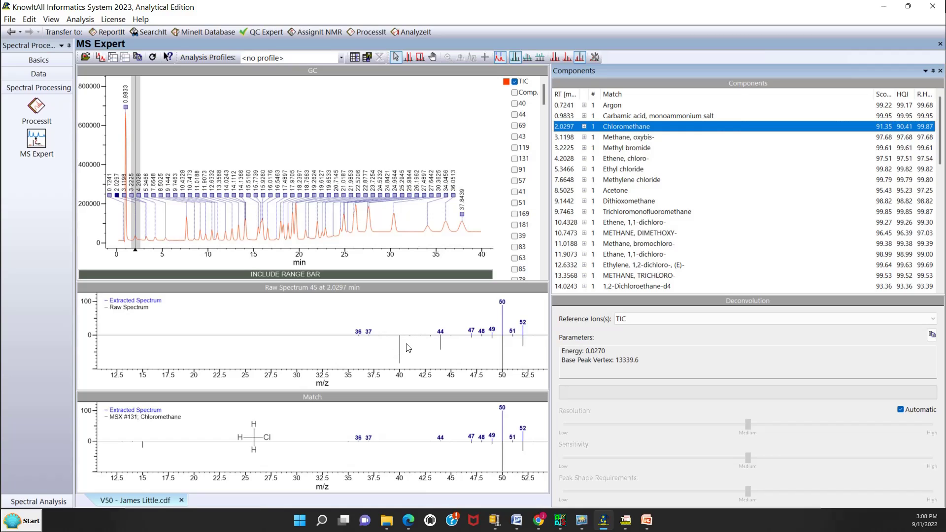
click(352, 386)
drag(352, 385, 371, 293)
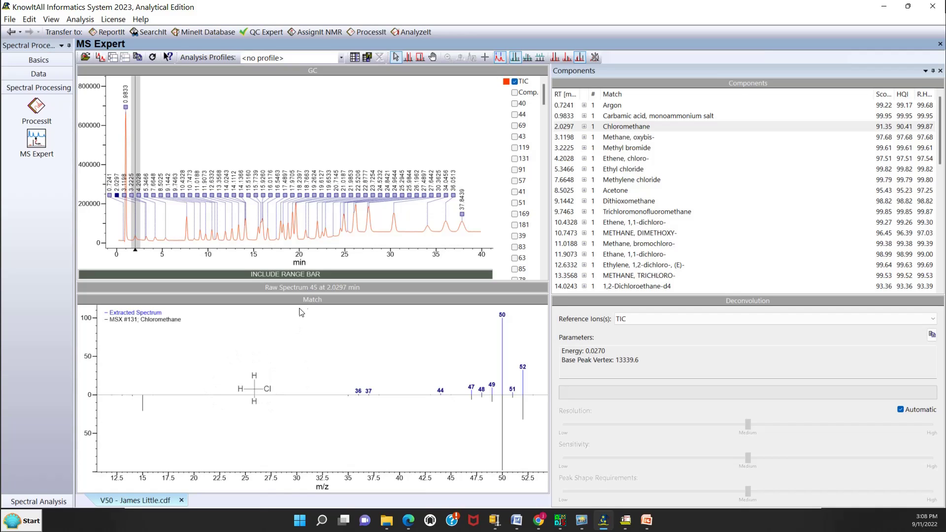
drag(302, 303, 306, 392)
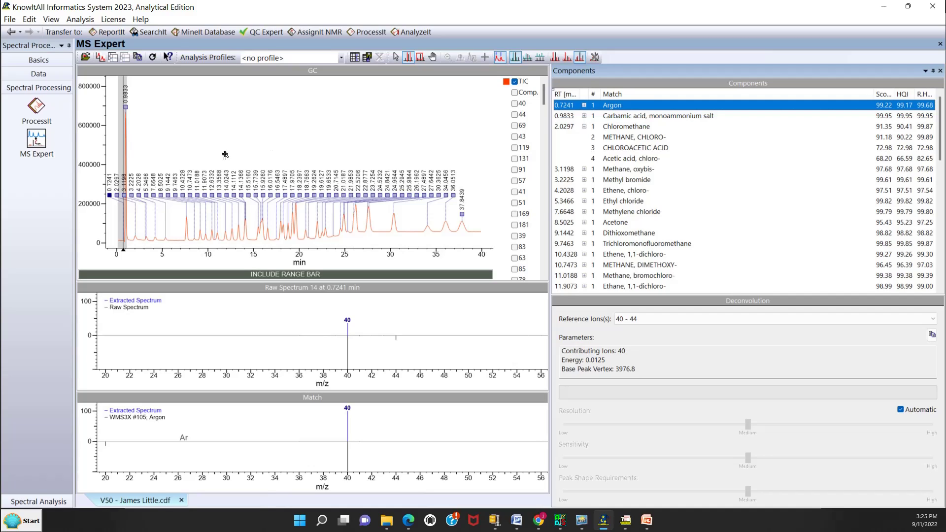
- Zoom the GC chromatogram horizontally to about 1.6 to 39 min, leaving out the large early peak
right_click(211, 129)
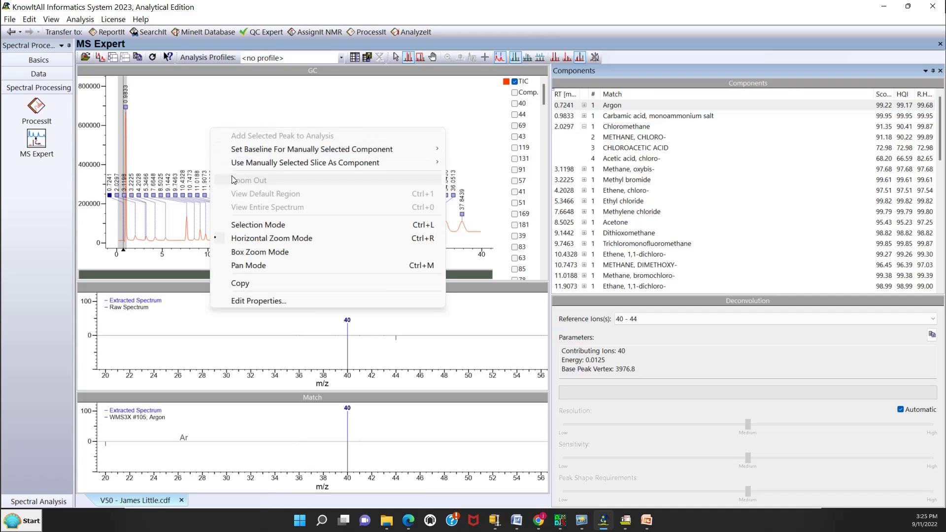
click(257, 241)
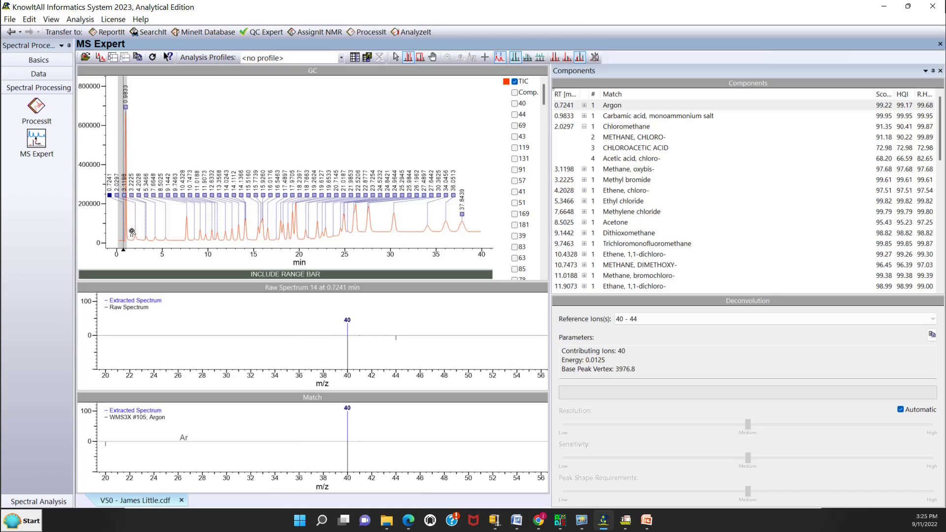
drag(131, 232, 476, 235)
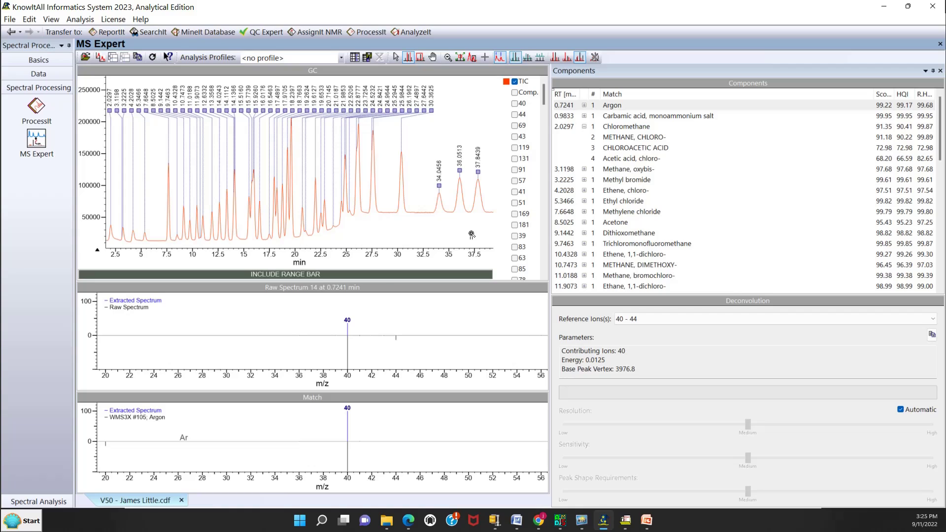
- Collapse the Chloromethane hits and compare the spectra of Carbamic acid, monoammonium salt and the components from Chloromethane through Methyl bromide
click(584, 126)
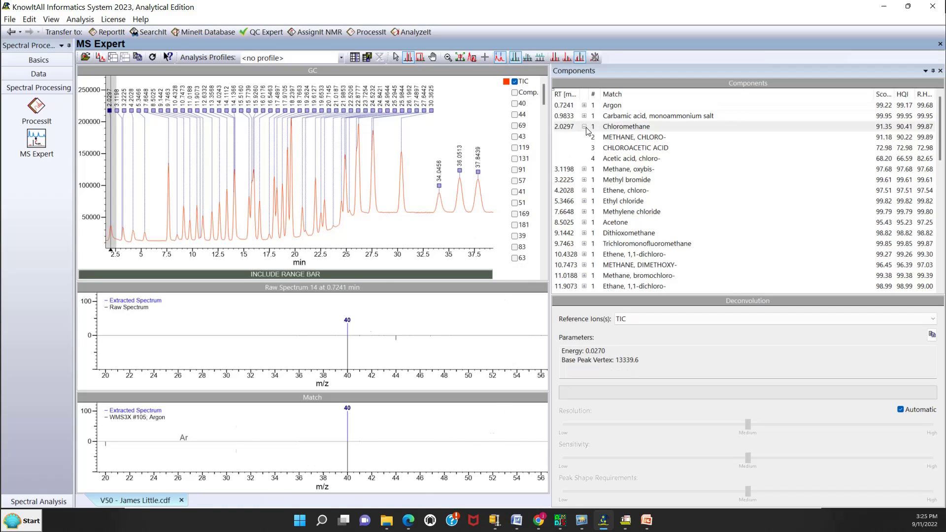
click(616, 116)
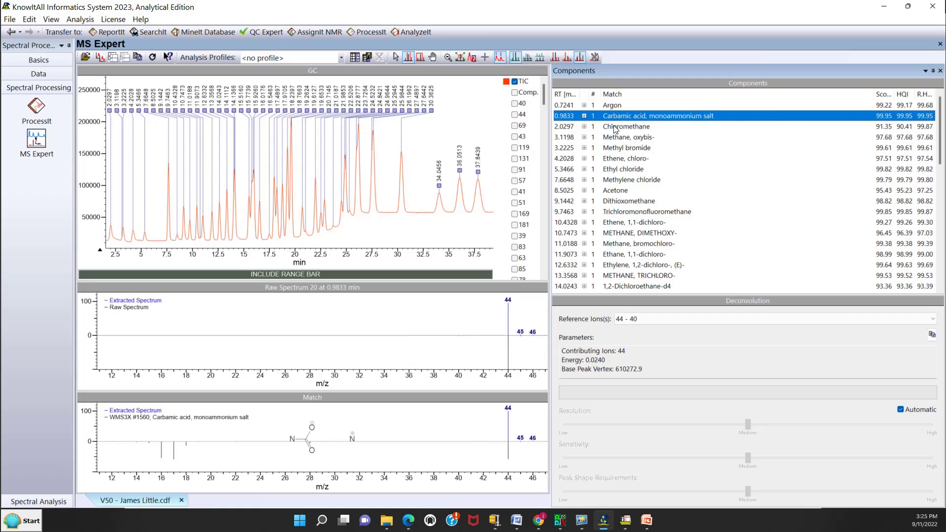
click(615, 128)
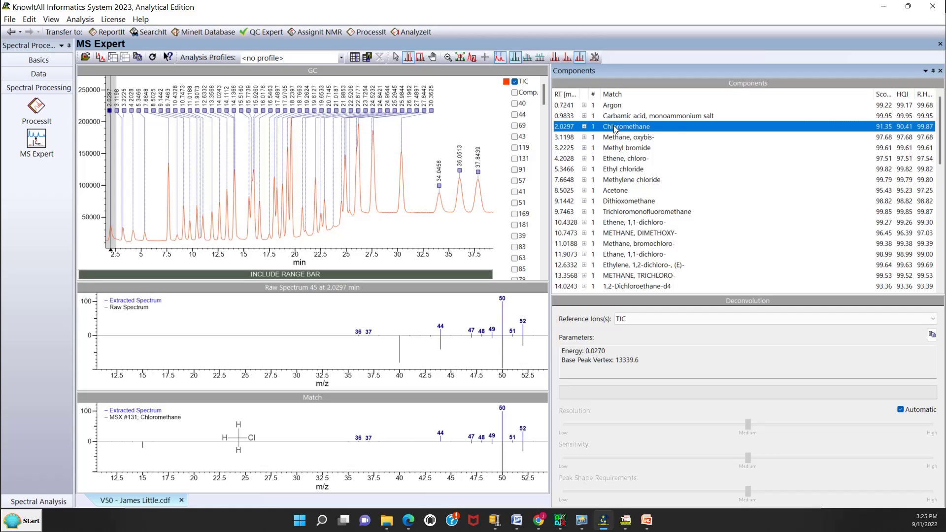
key(Down)
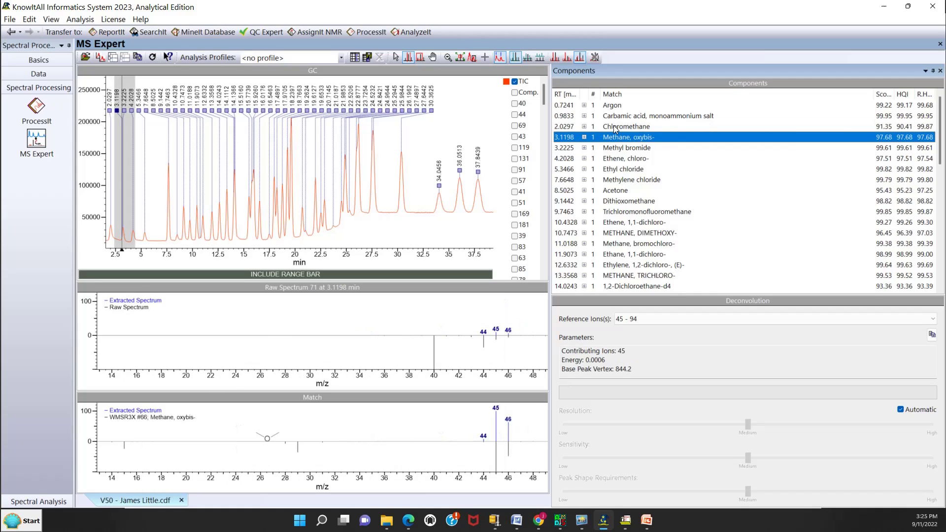
key(Down)
key(Up)
key(Up)
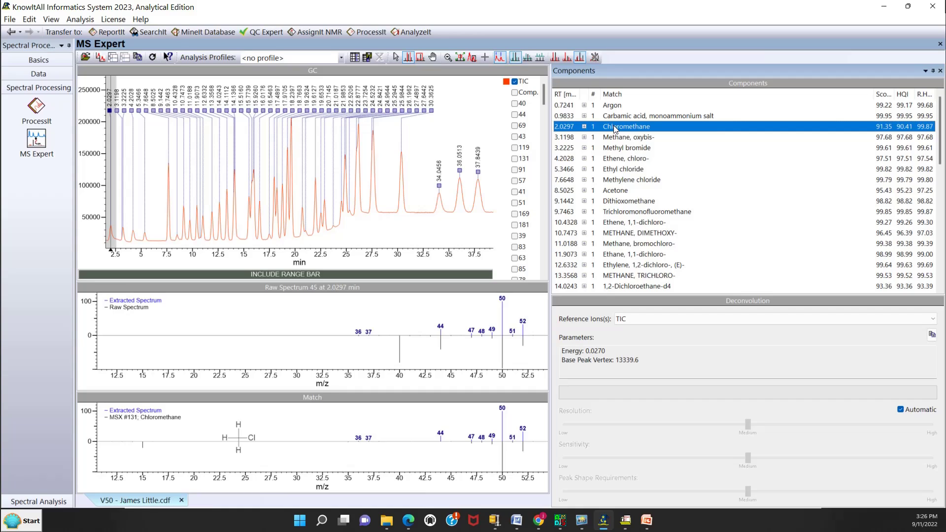
- Expand the Chloromethane hit list and review the match spectra of its alternative hits 2 to 4
double_click(615, 129)
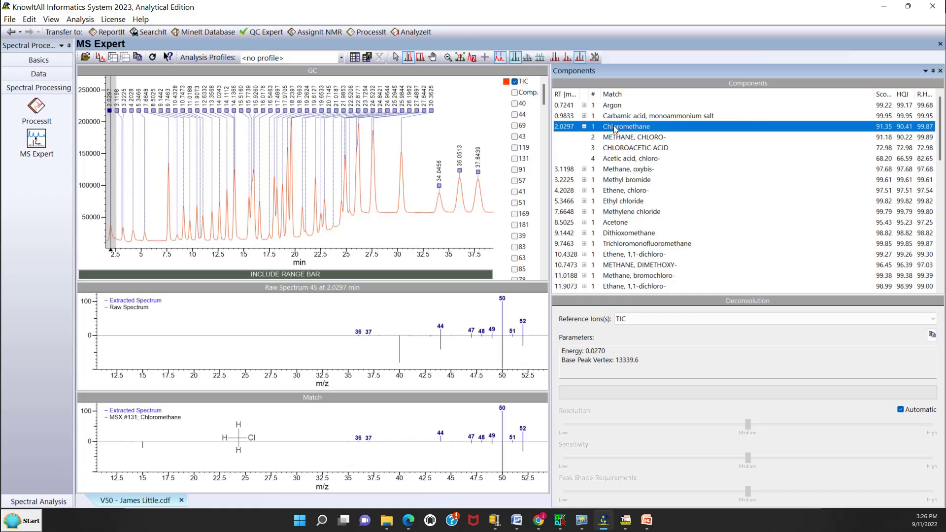
key(Down)
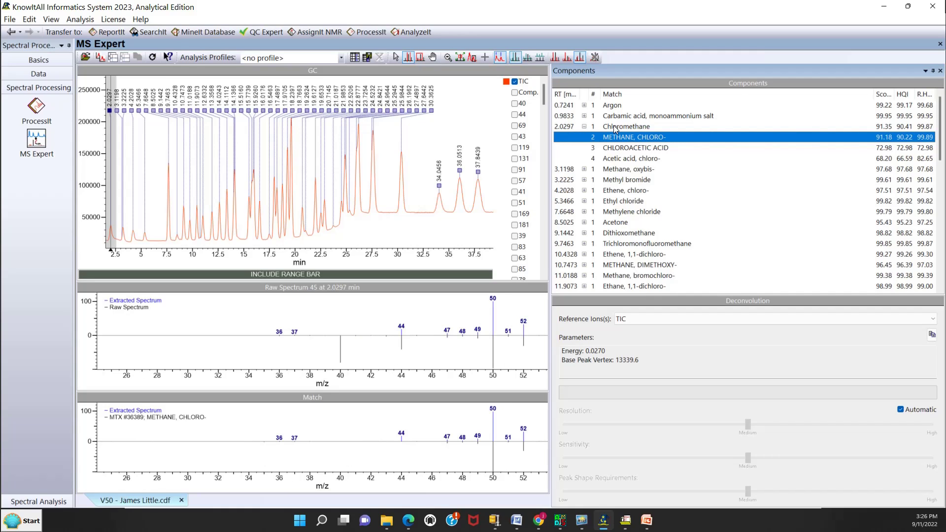
key(Down)
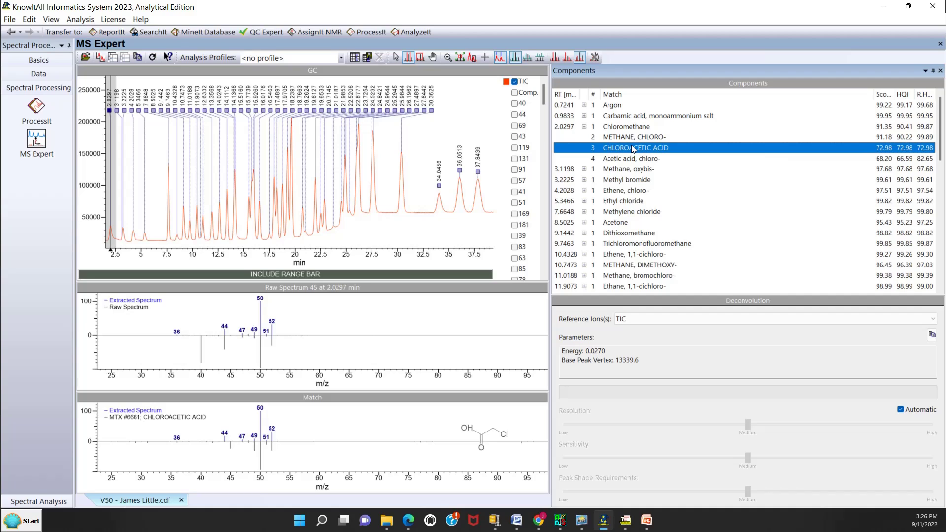
key(Down)
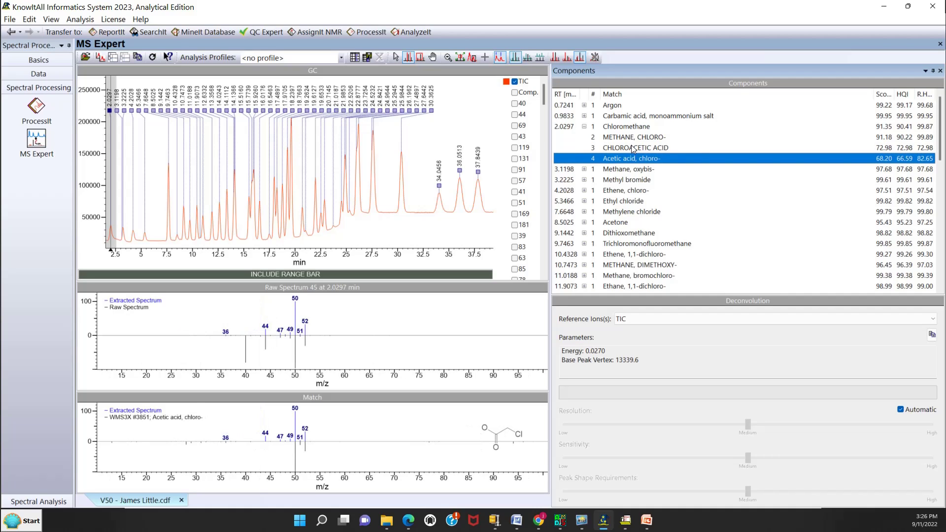
- Compare the raw and match spectra of the Methane, oxybis-, Methyl bromide and Ethene, chloro- components
key(Down)
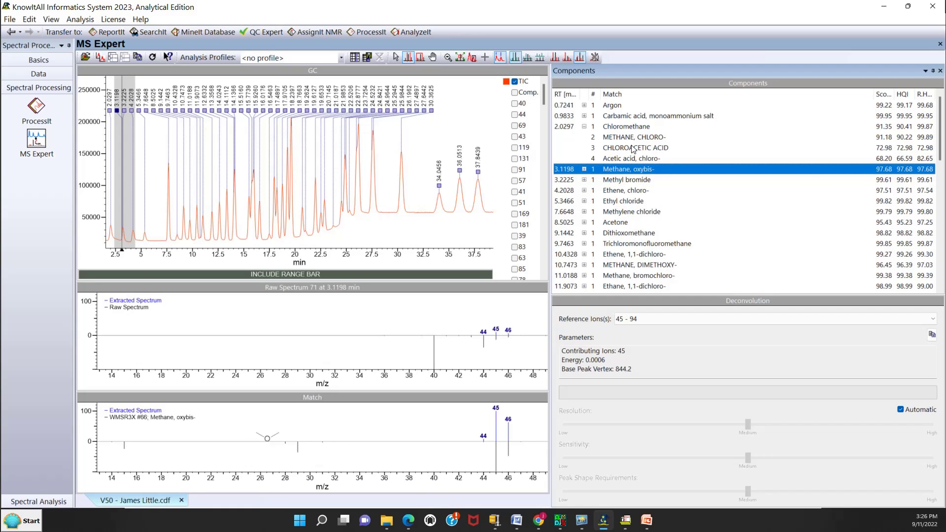
key(Down)
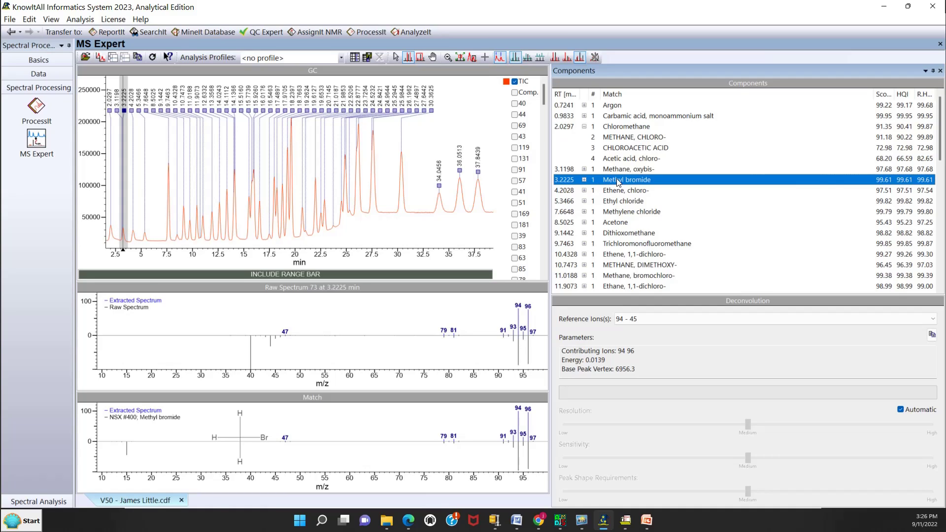
key(Up)
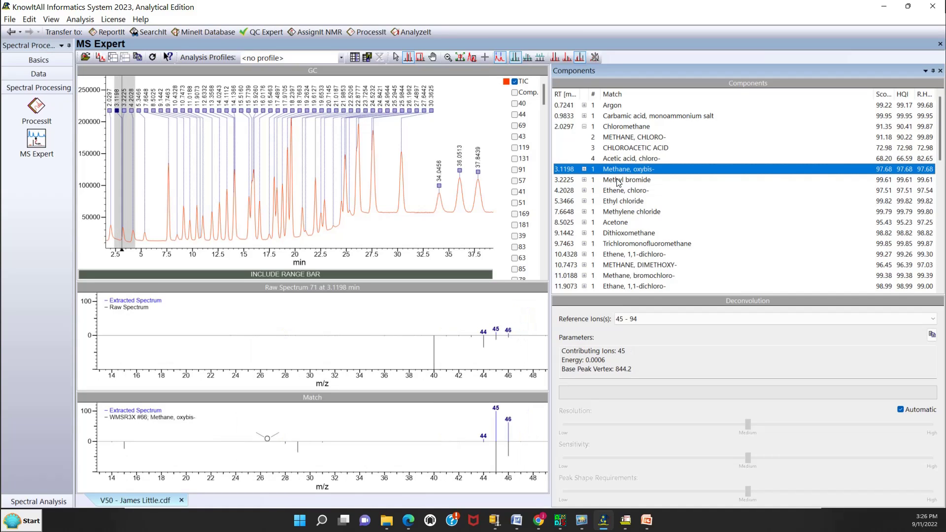
key(Down)
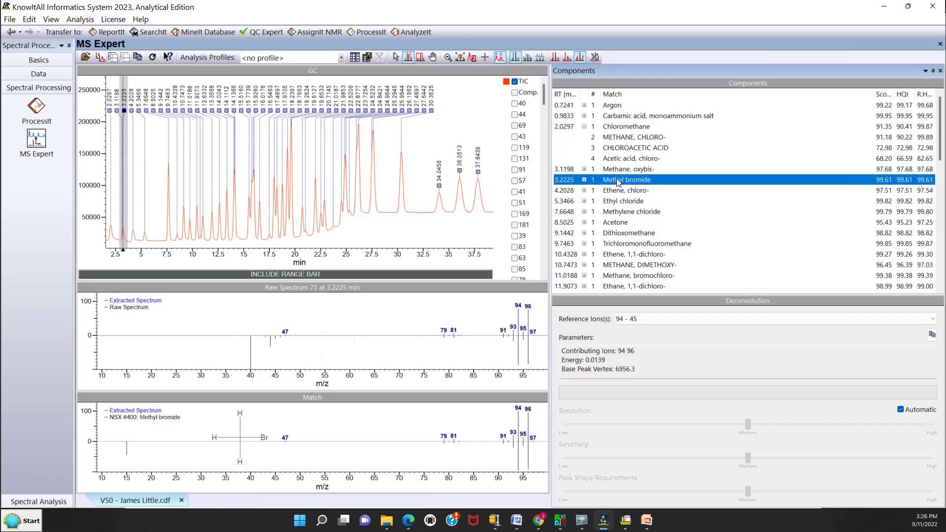
key(Down)
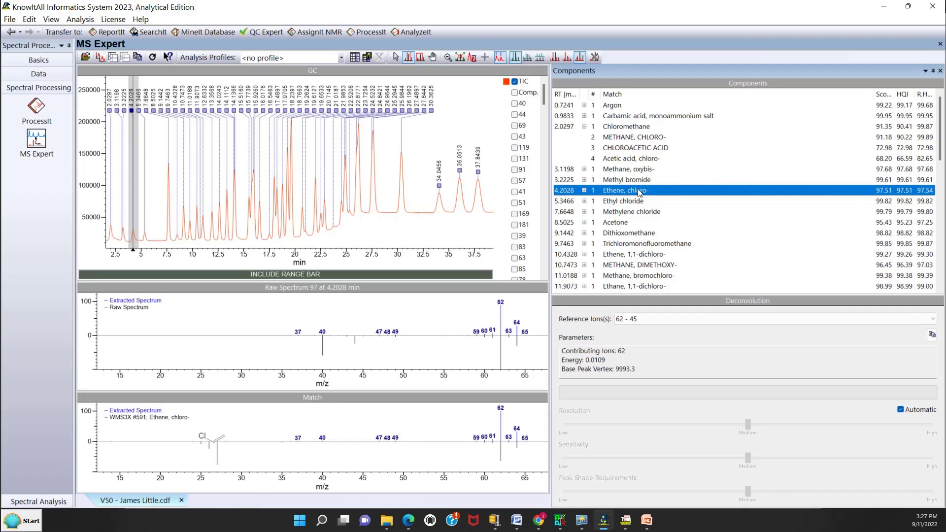
- Step through the components from Ethyl chloride to Methane, dibromochloro- and Ethane, 1,1,2-trichloro-, reviewing their raw and match spectra
key(Down)
key(Down)
key(Down)
key(Down)
key(Down)
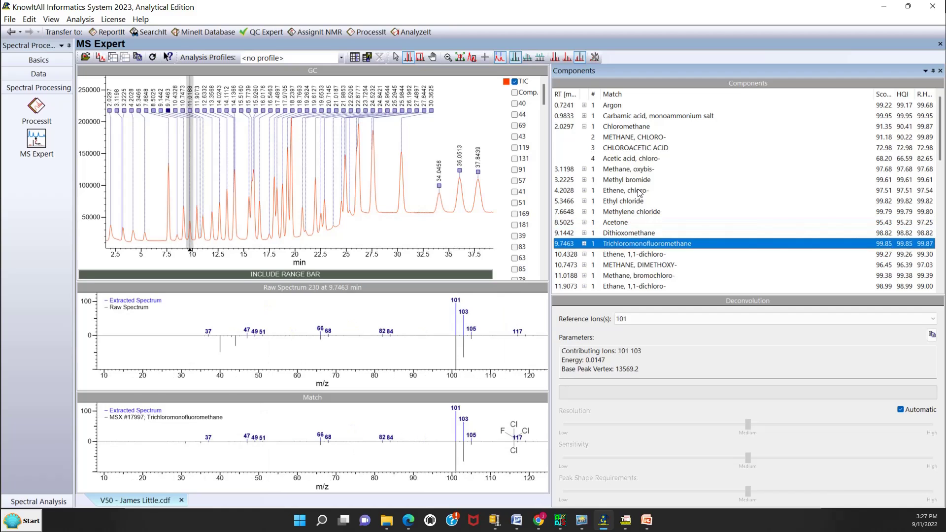
key(Down)
key(Down)
key(Down)
key(Down)
key(Down)
key(Down)
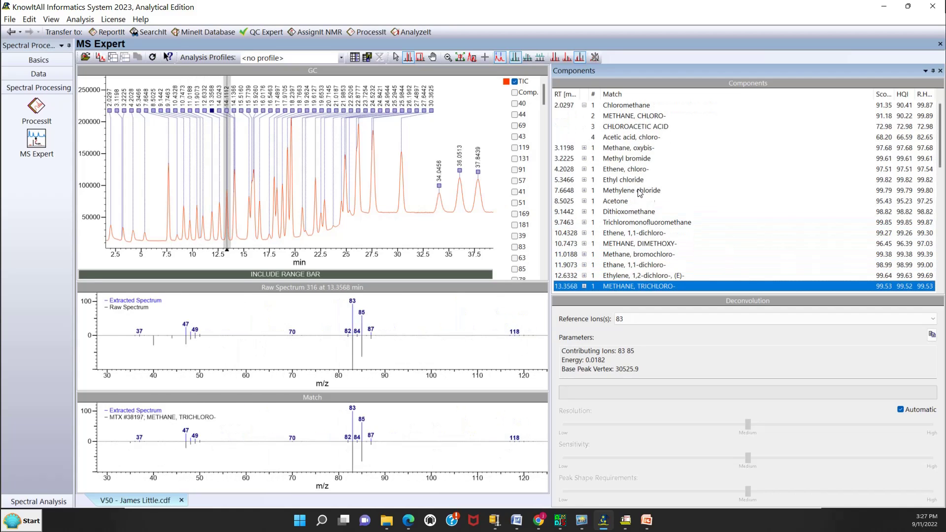
key(Down)
key(Down)
key(Down)
key(Down)
key(Down)
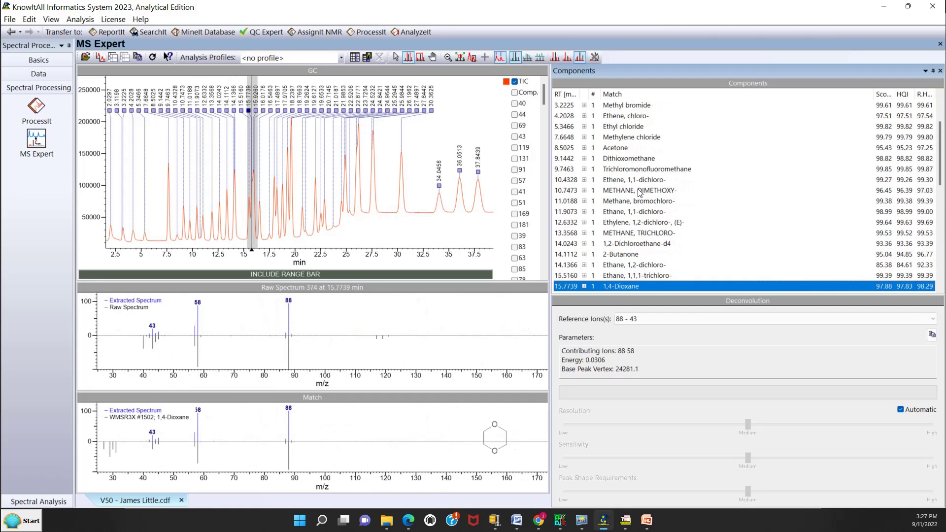
key(Down)
key(Down)
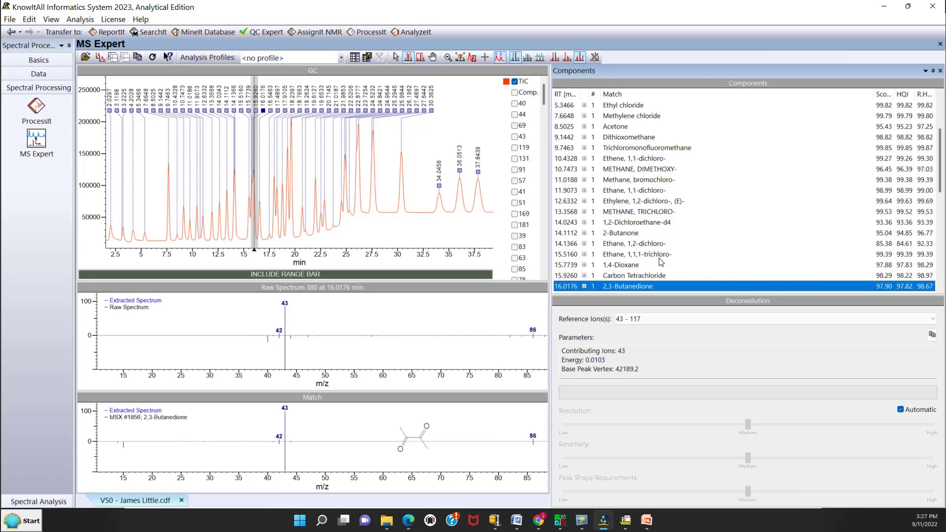
key(Down)
key(Down)
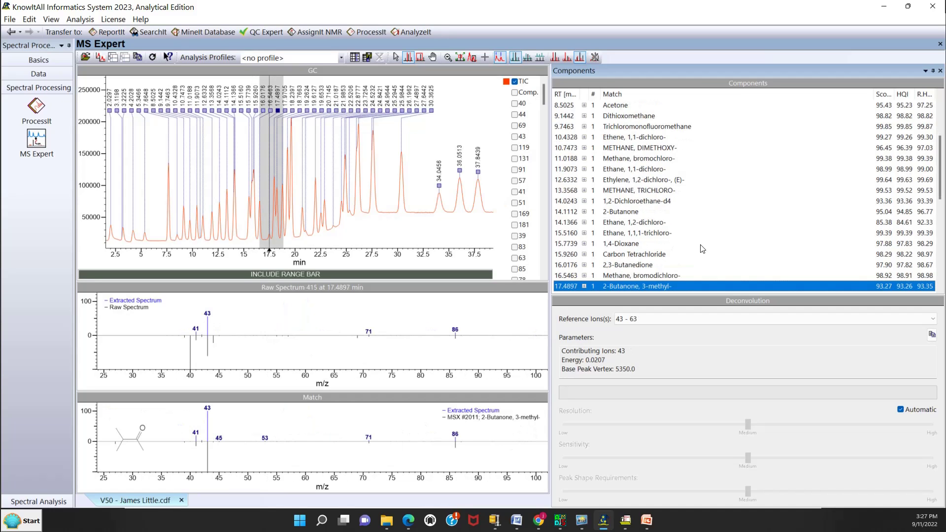
key(Down)
key(Down)
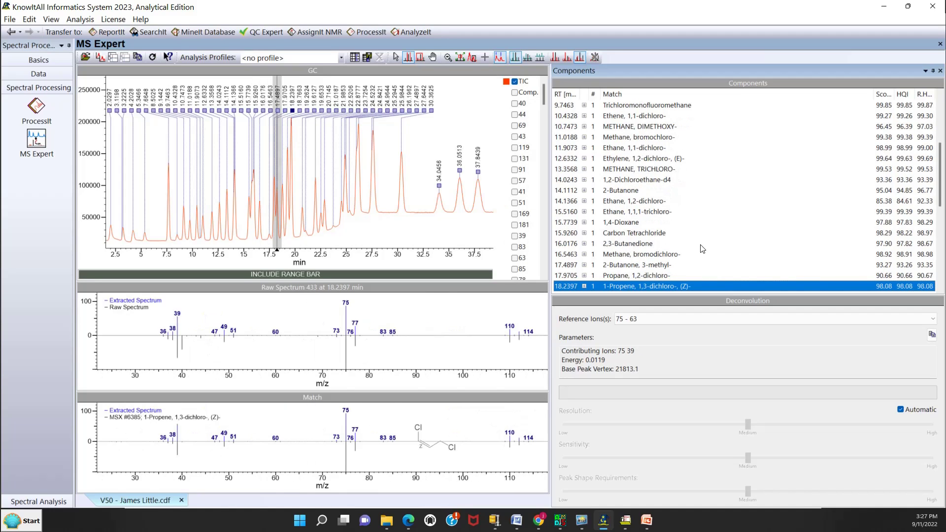
key(Down)
key(Down)
key(Down)
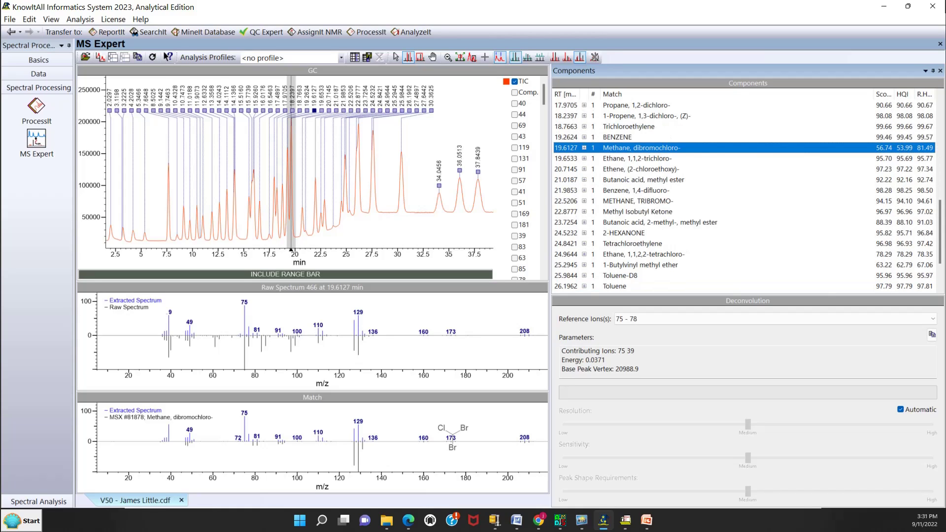
click(659, 159)
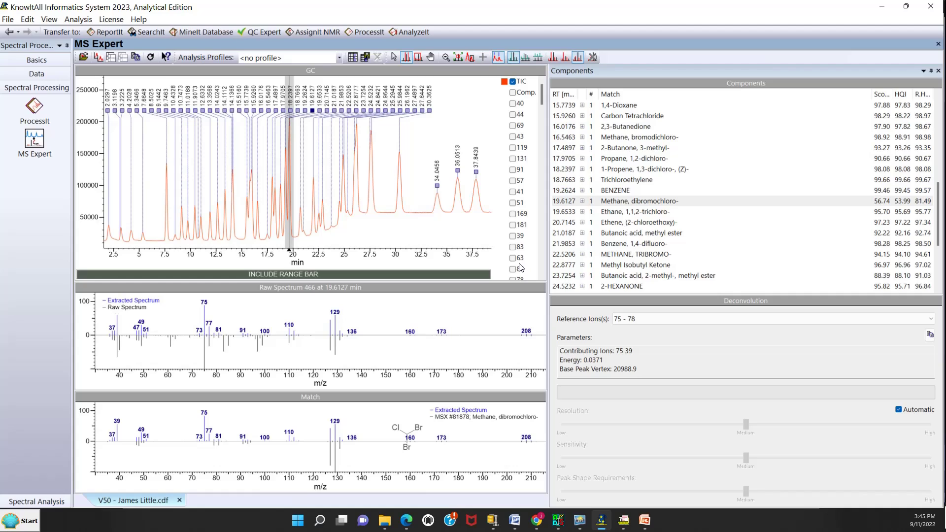
- Preview the Centroid Orbitrap HiRez CDF file, and open the OBAN 14 JEOL HiRez CDF file from the MS Expert folder
click(9, 22)
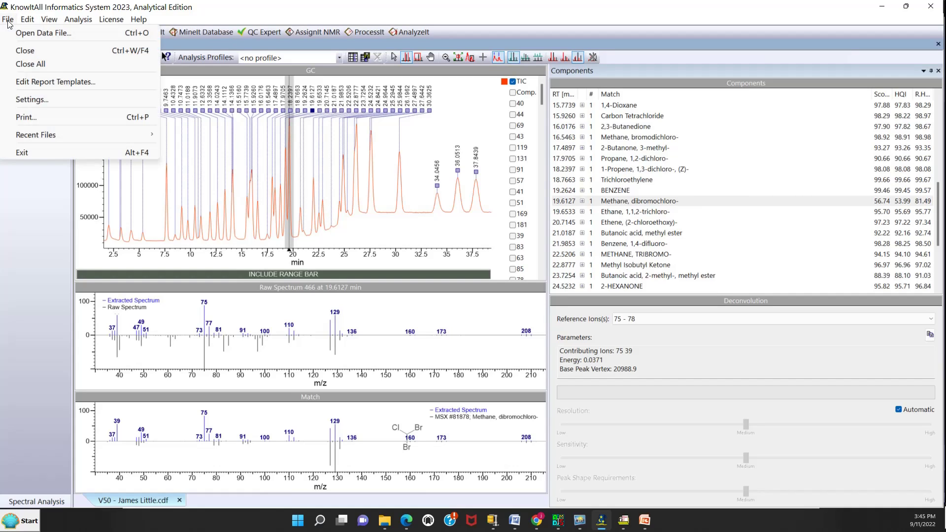
click(14, 32)
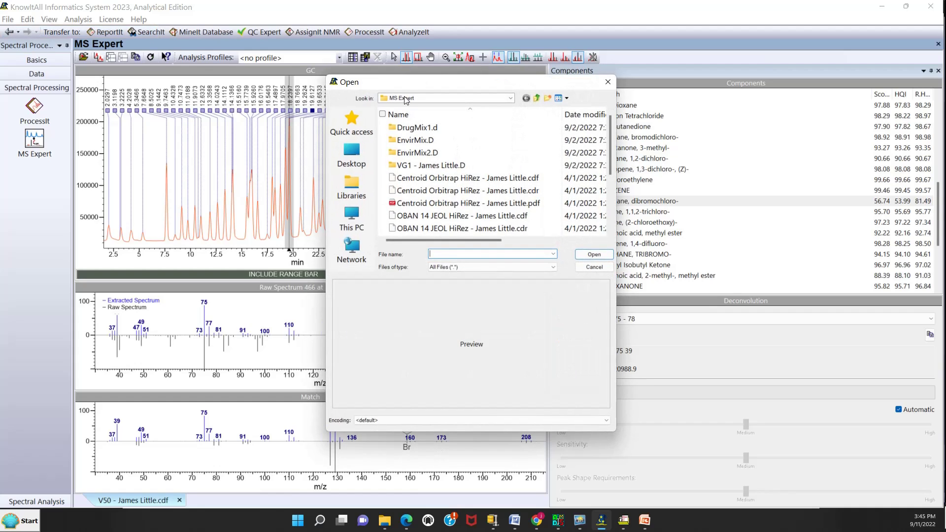
click(442, 181)
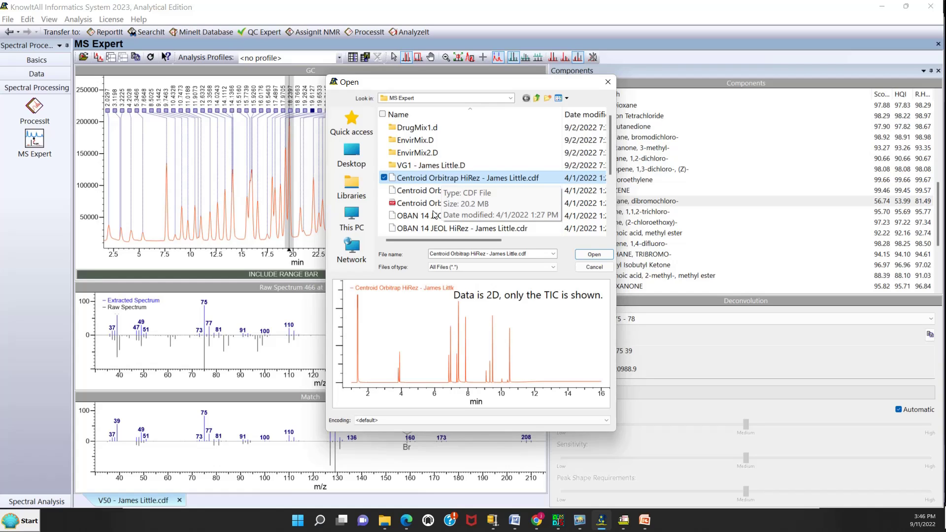
click(417, 216)
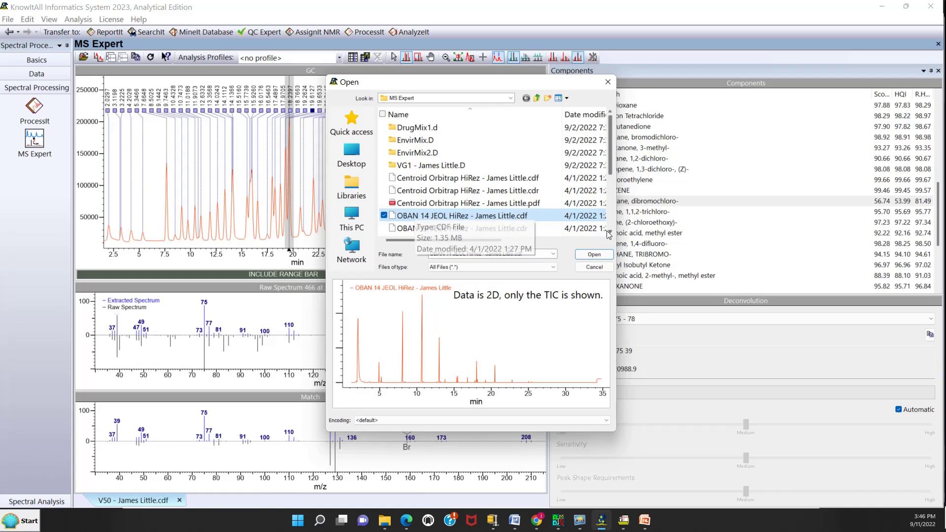
click(595, 255)
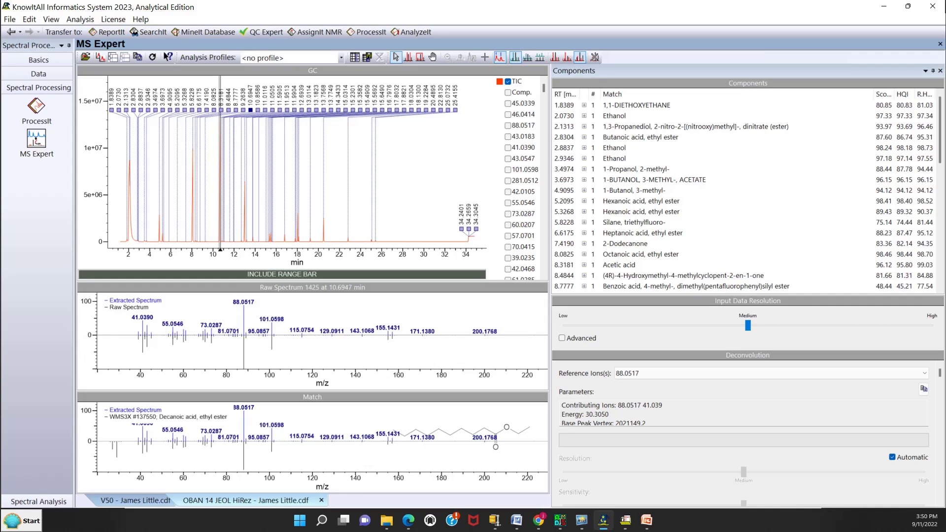
- Examine the raw and match spectra of Butanoic acid, ethyl ester and the 5.2095 min Hexanoic acid, ethyl ester
click(628, 138)
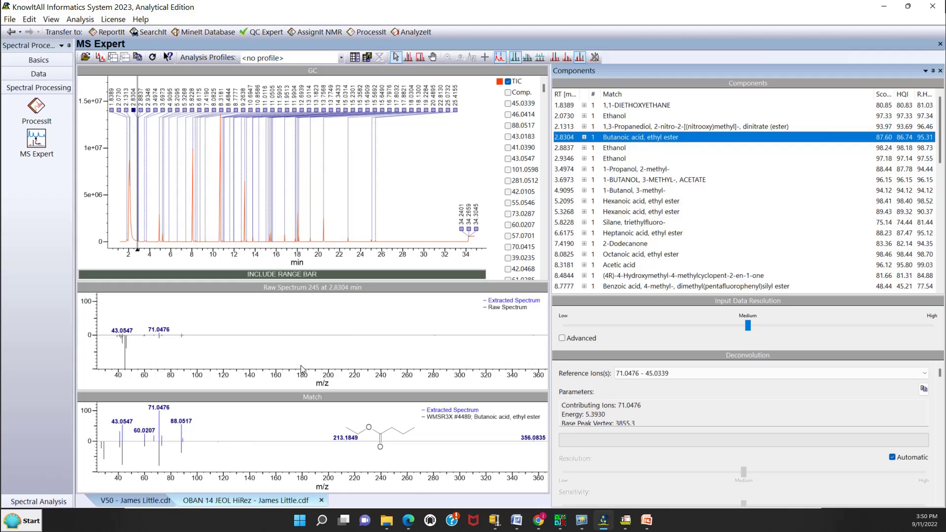
click(613, 201)
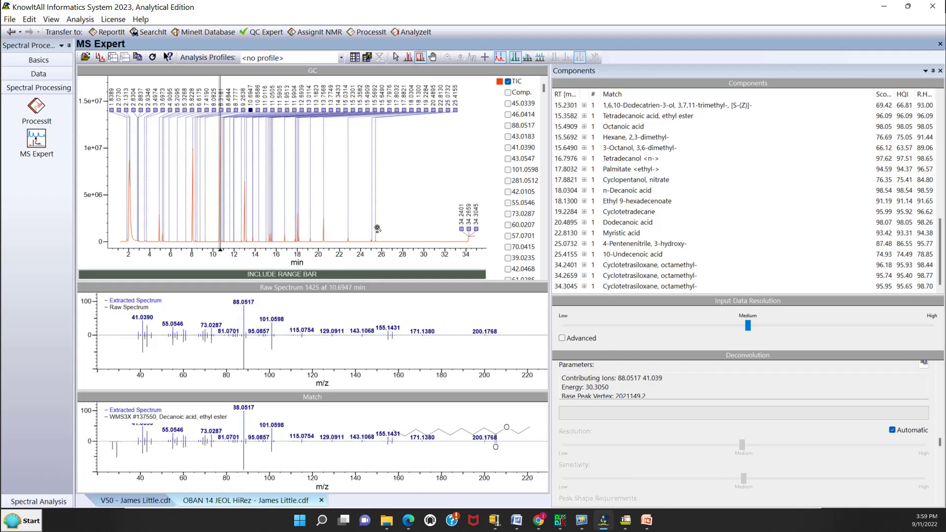
- Box-zoom the GC chromatogram to about 23.7 to 27.1 min and set an include range of about 24.3 to 25.6 min
right_click(373, 214)
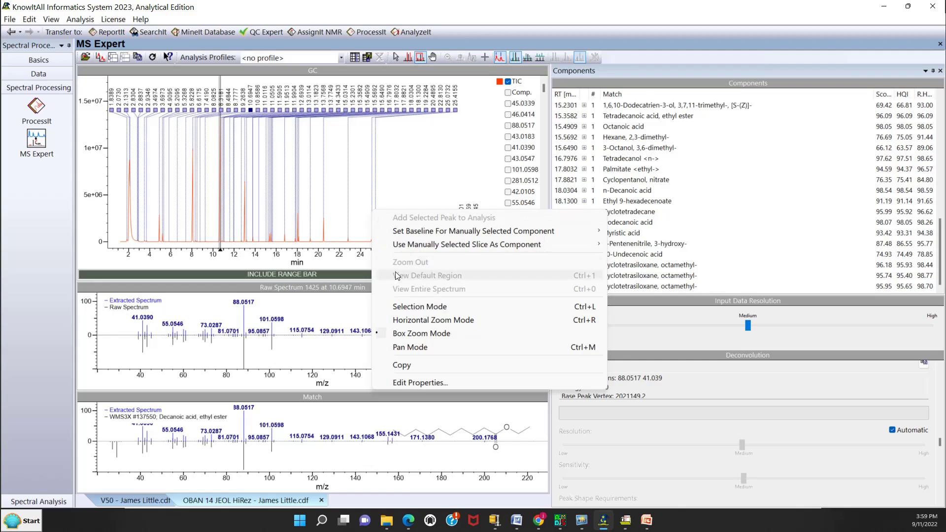
click(413, 333)
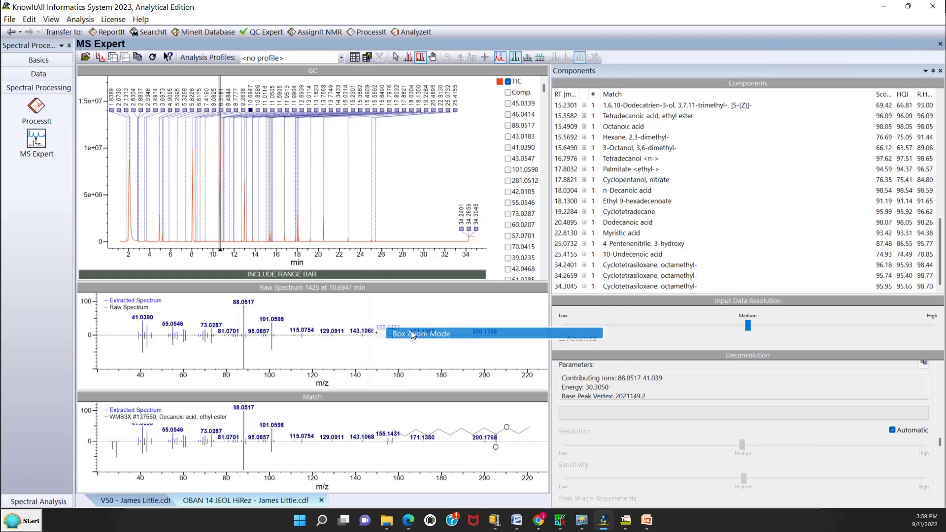
drag(358, 234, 393, 248)
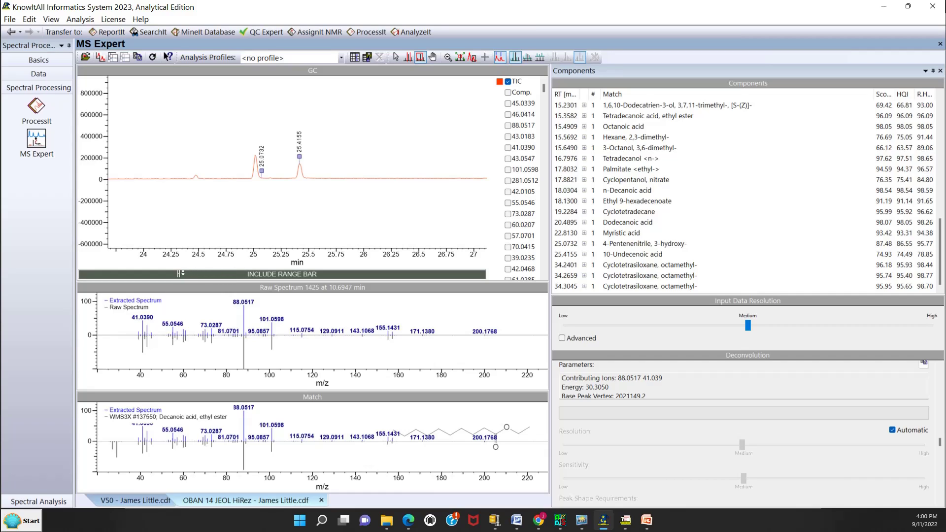
drag(178, 275, 322, 281)
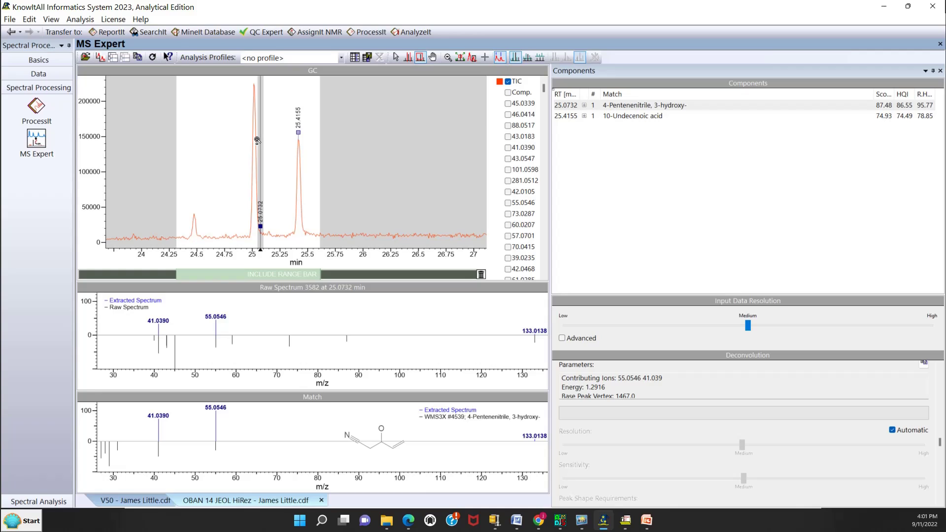
- Turn off automatic deconvolution and raise the Sensitivity close to High for the included range
click(892, 430)
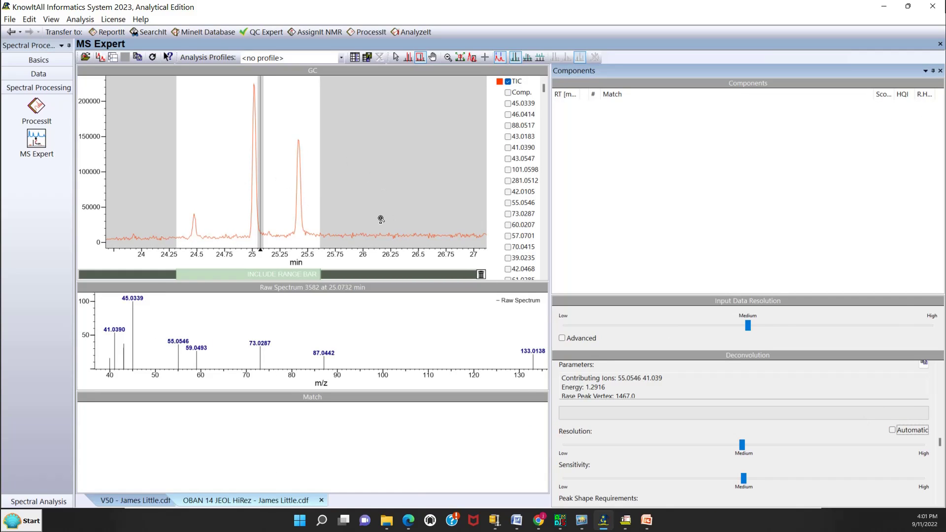
drag(518, 300, 558, 317)
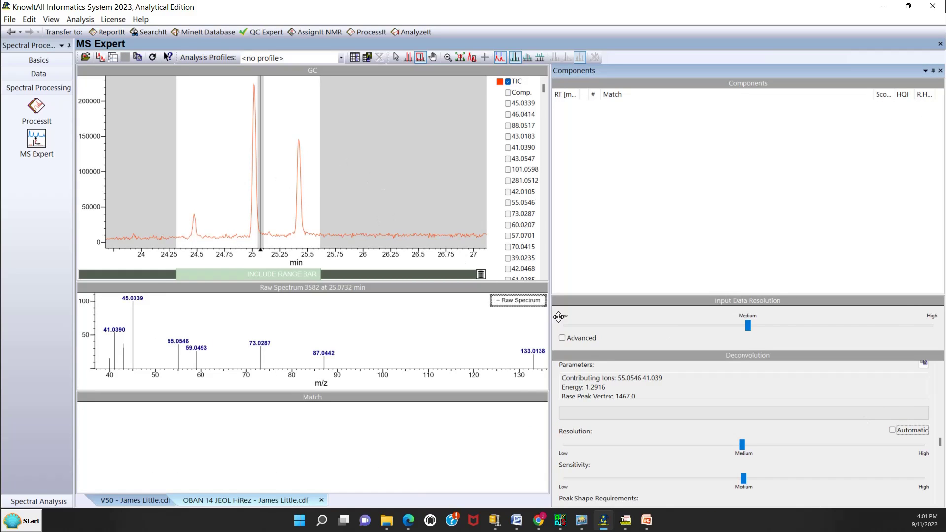
click(744, 477)
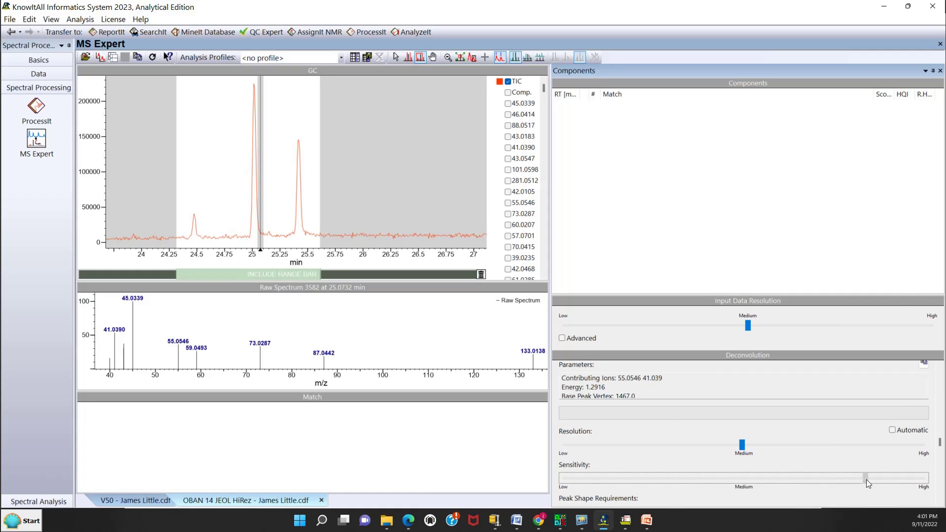
drag(866, 481, 872, 482)
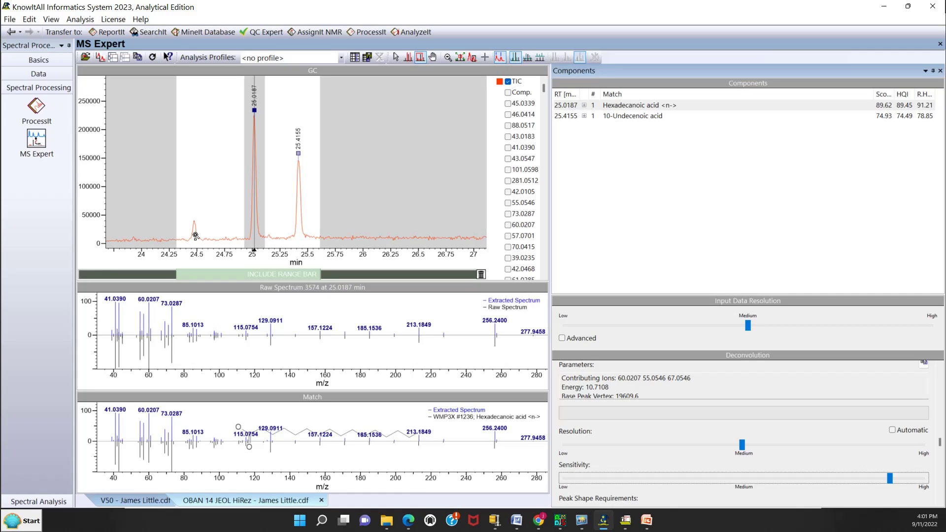
- Delete the include range so the whole run is deconvoluted, and zoom out the GC chromatogram
click(481, 275)
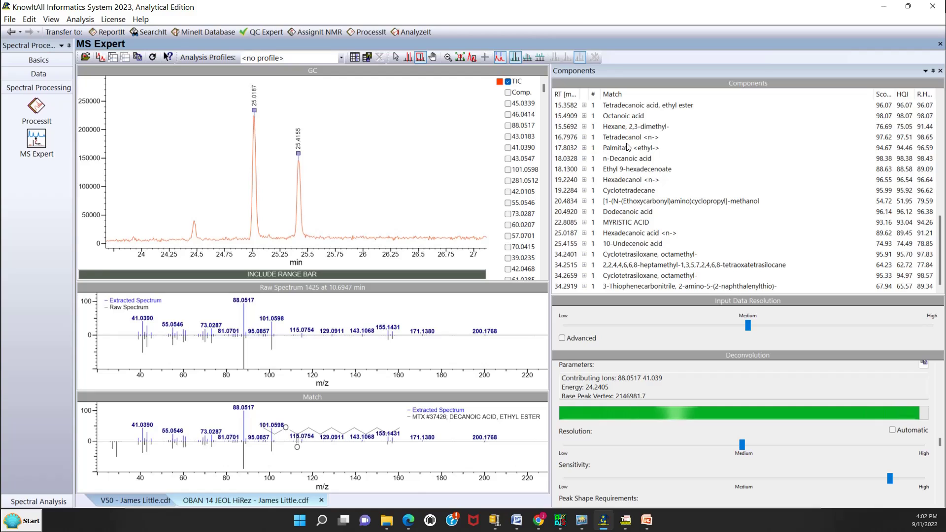
right_click(335, 131)
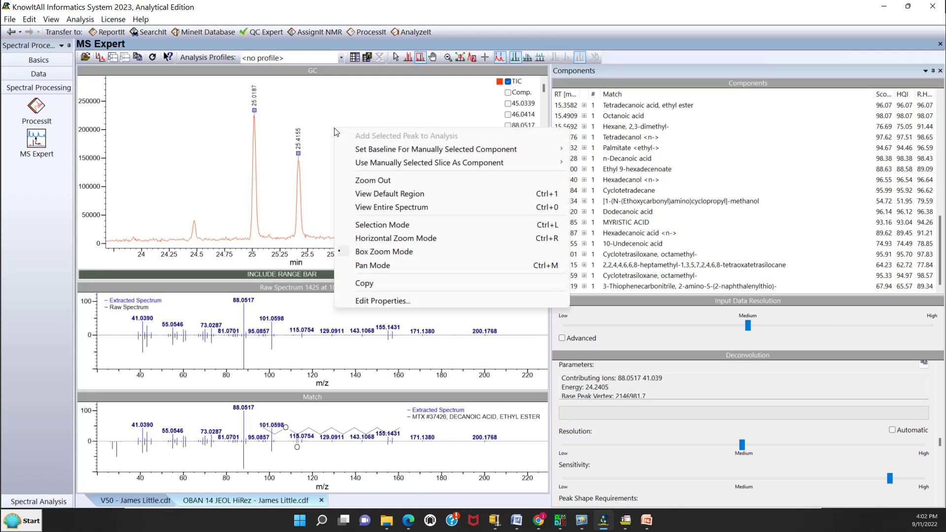
click(368, 181)
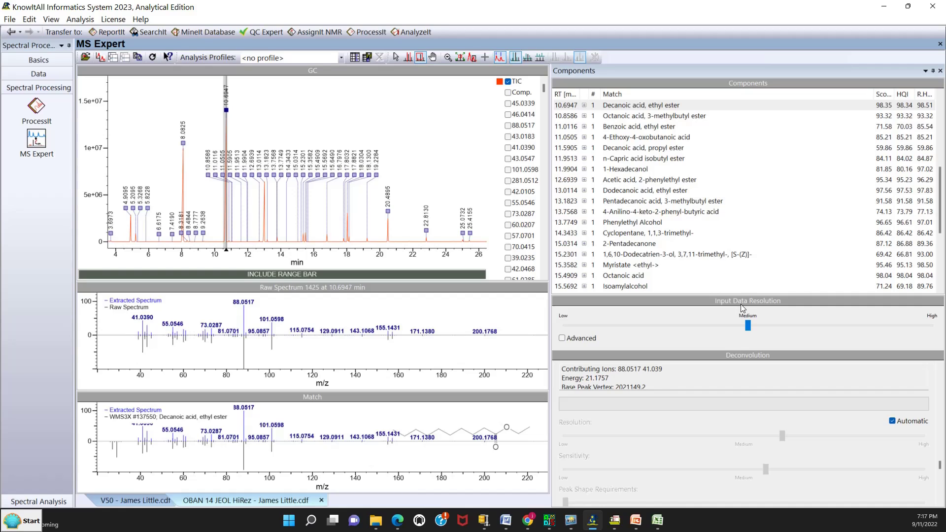
- View the advanced instrument resolution settings with their ppm and m/z options, and cancel them
click(562, 339)
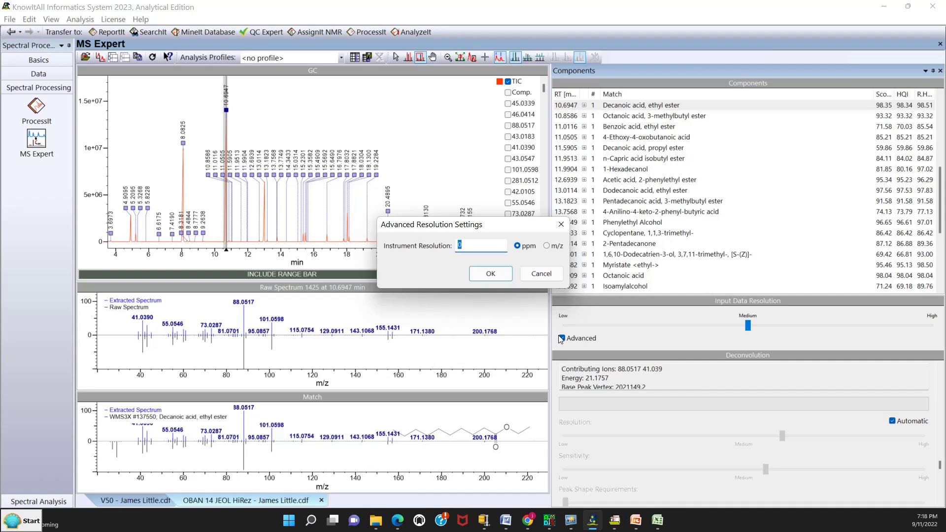
click(524, 277)
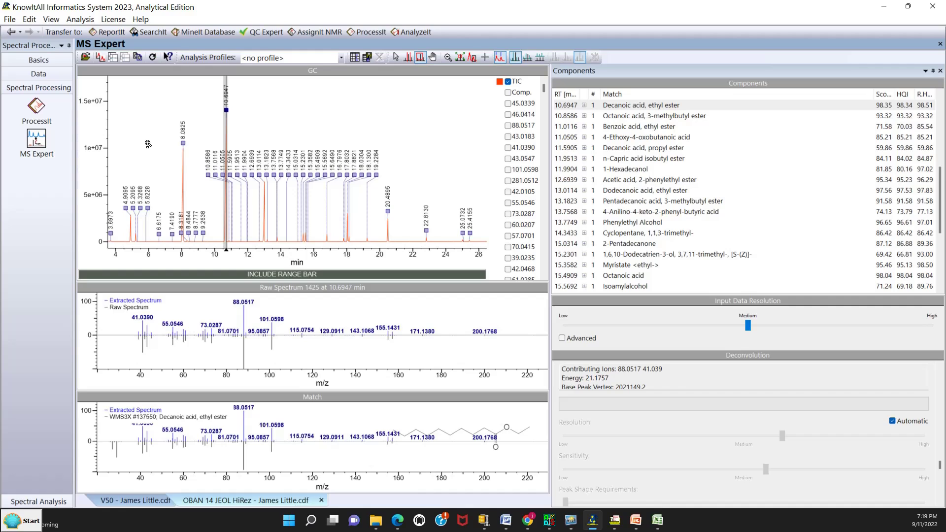
click(51, 20)
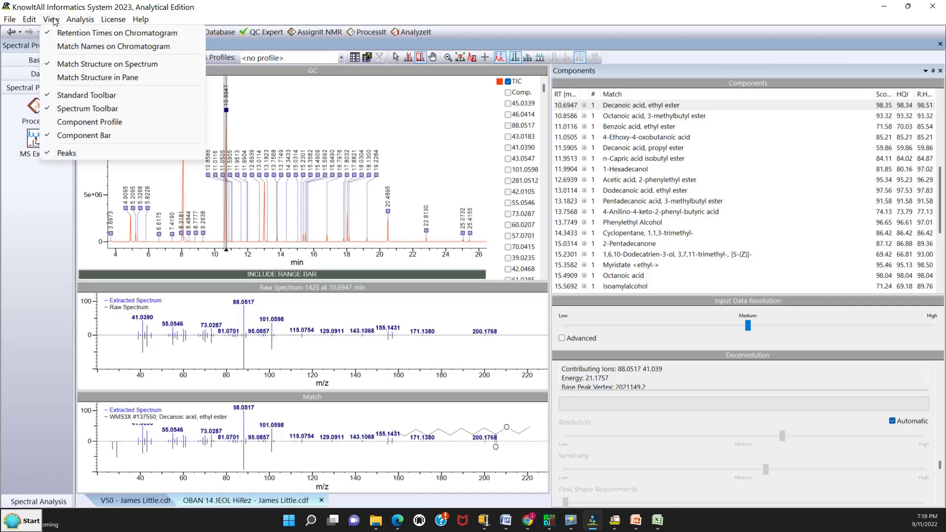
mouse_move(15, 23)
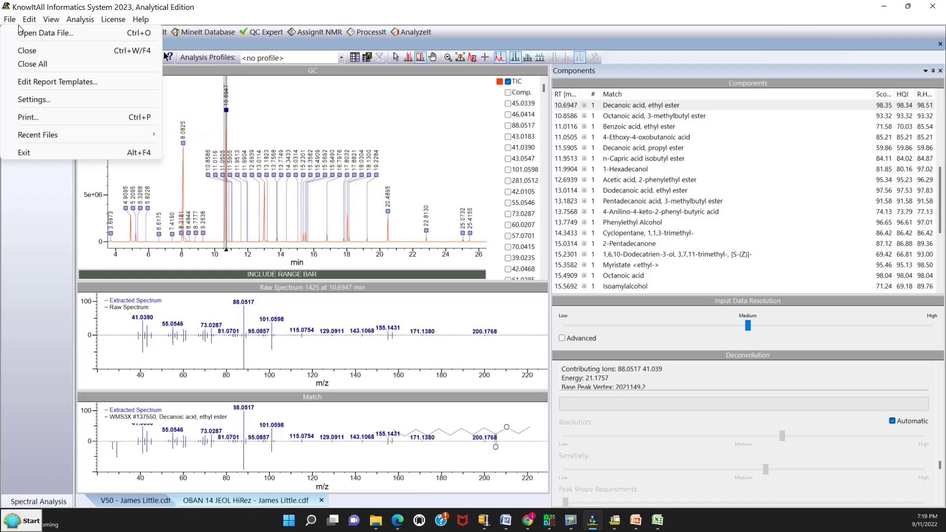